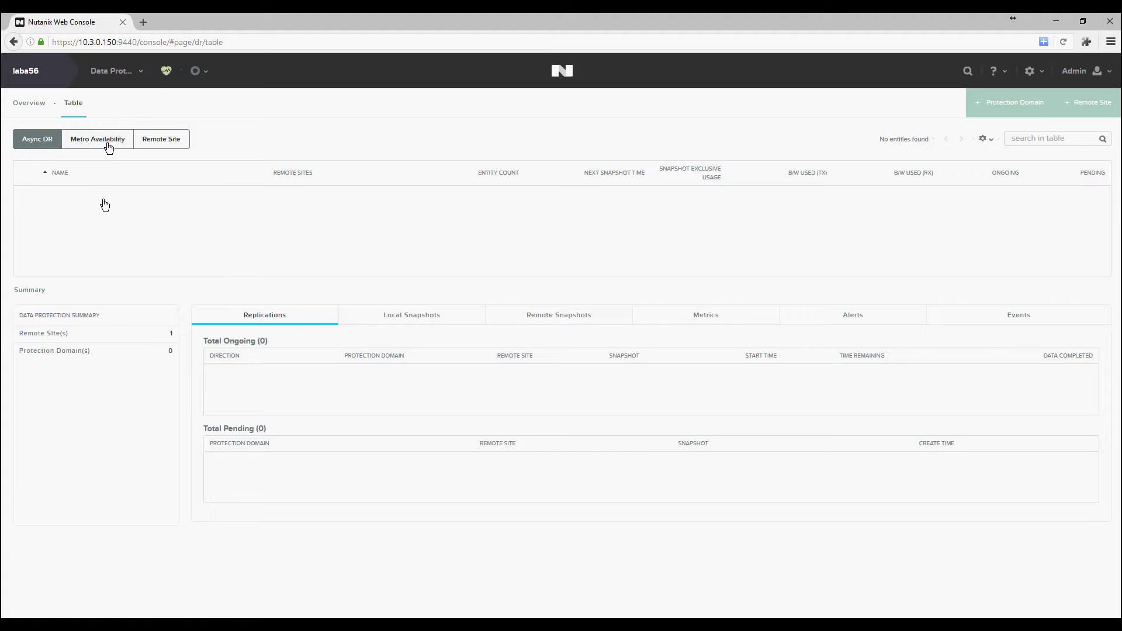
click(121, 76)
click(119, 74)
click(121, 71)
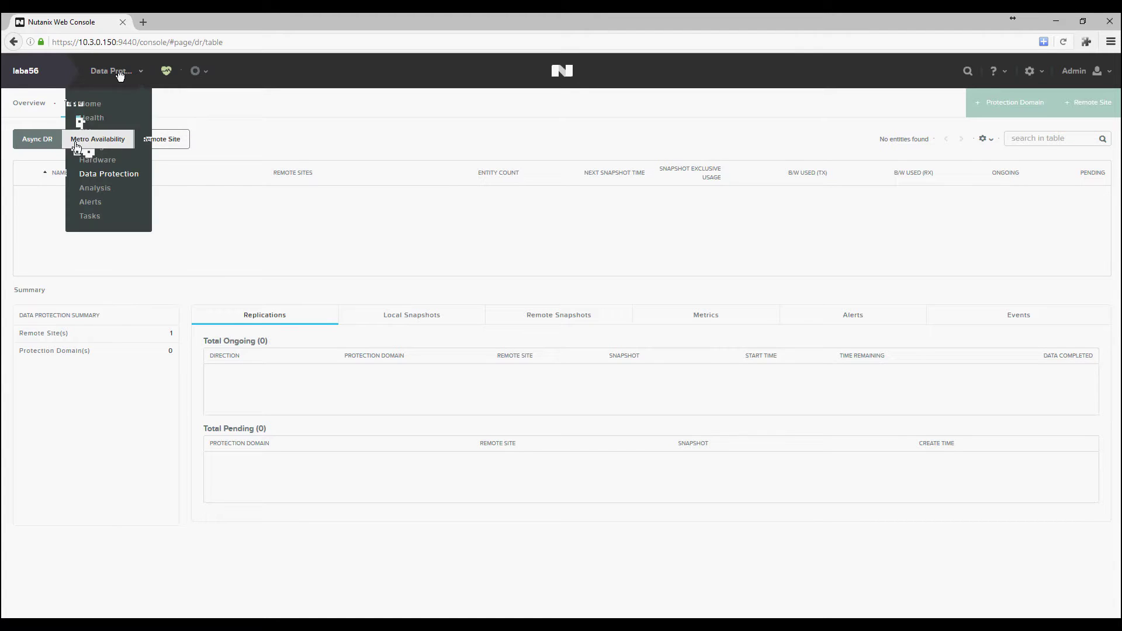
click(37, 144)
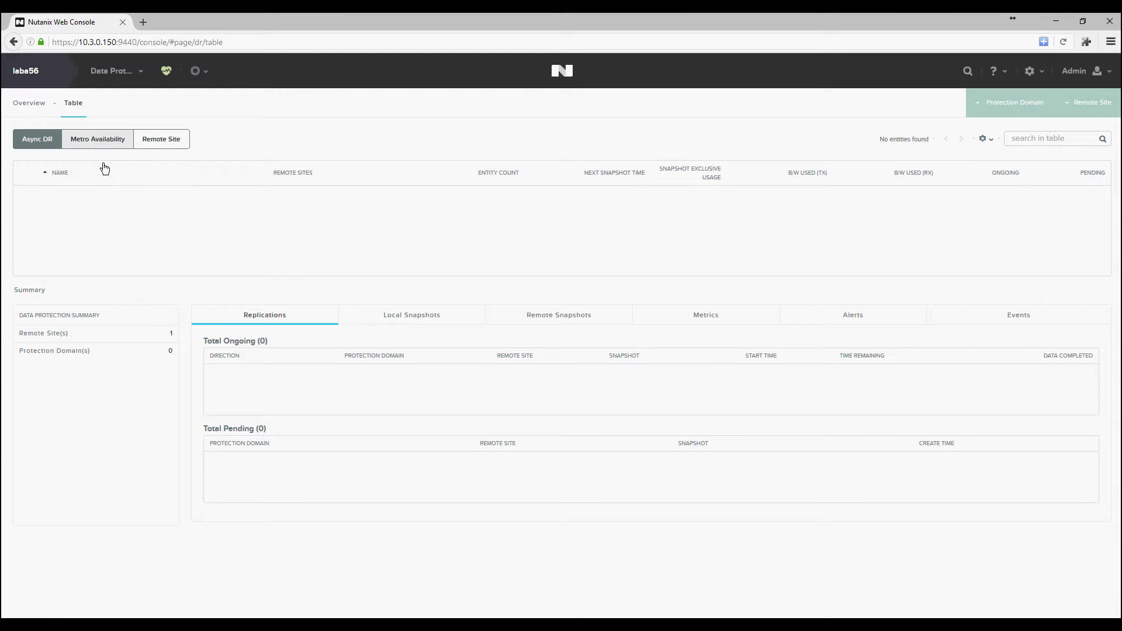
Enable bandwidth throttling in the settings of the remote site A56_lab_Paris and save the change.
click(161, 148)
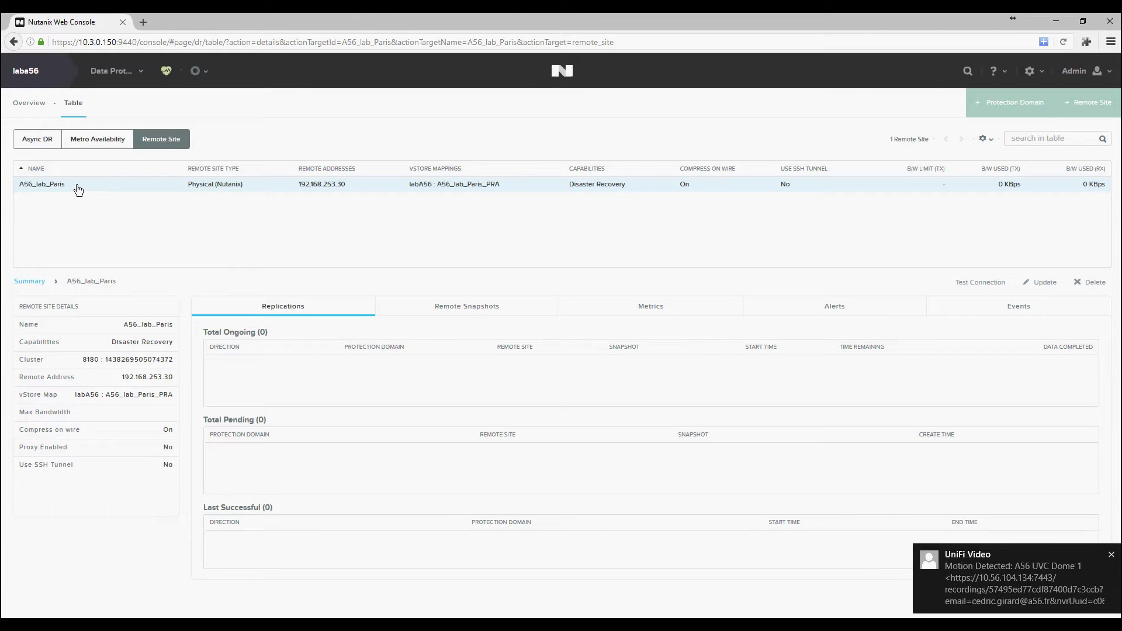
click(79, 190)
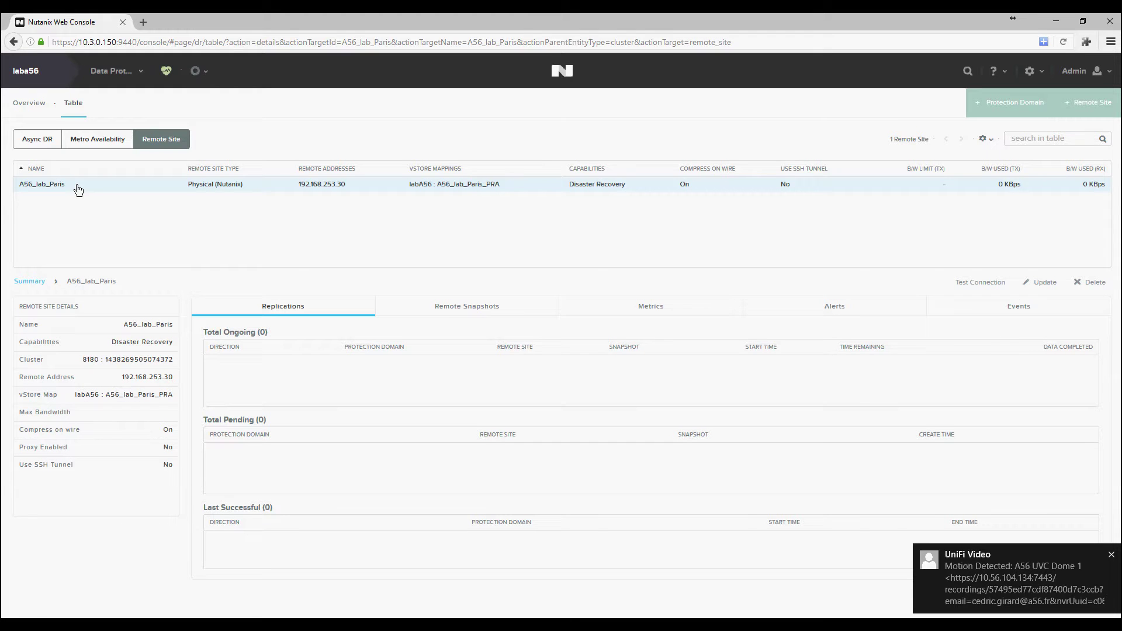
click(1043, 285)
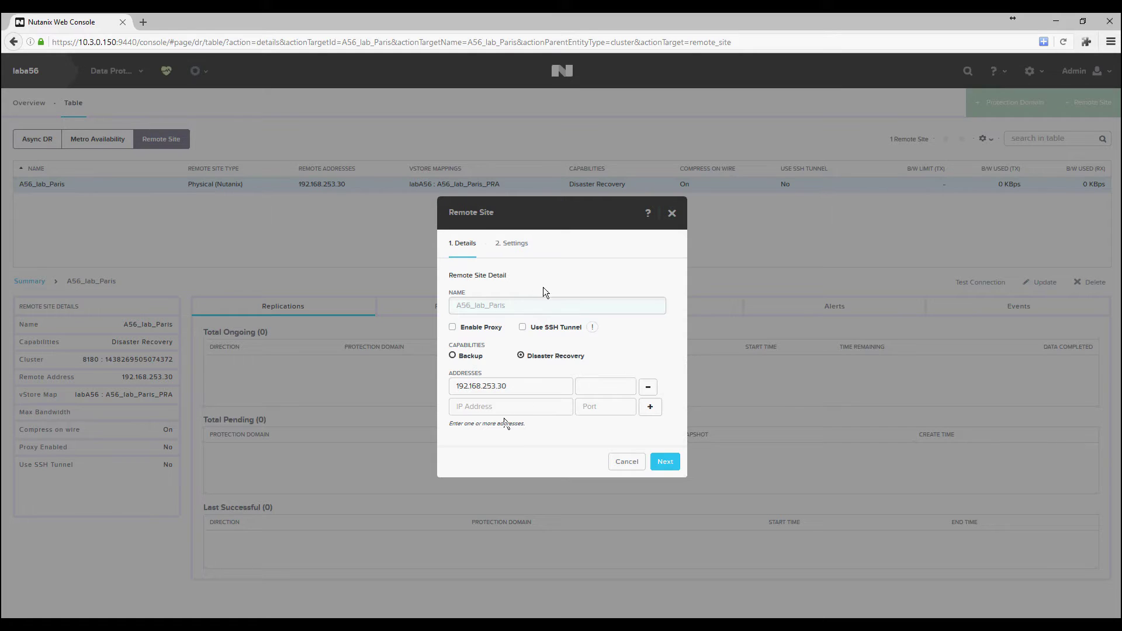
click(502, 248)
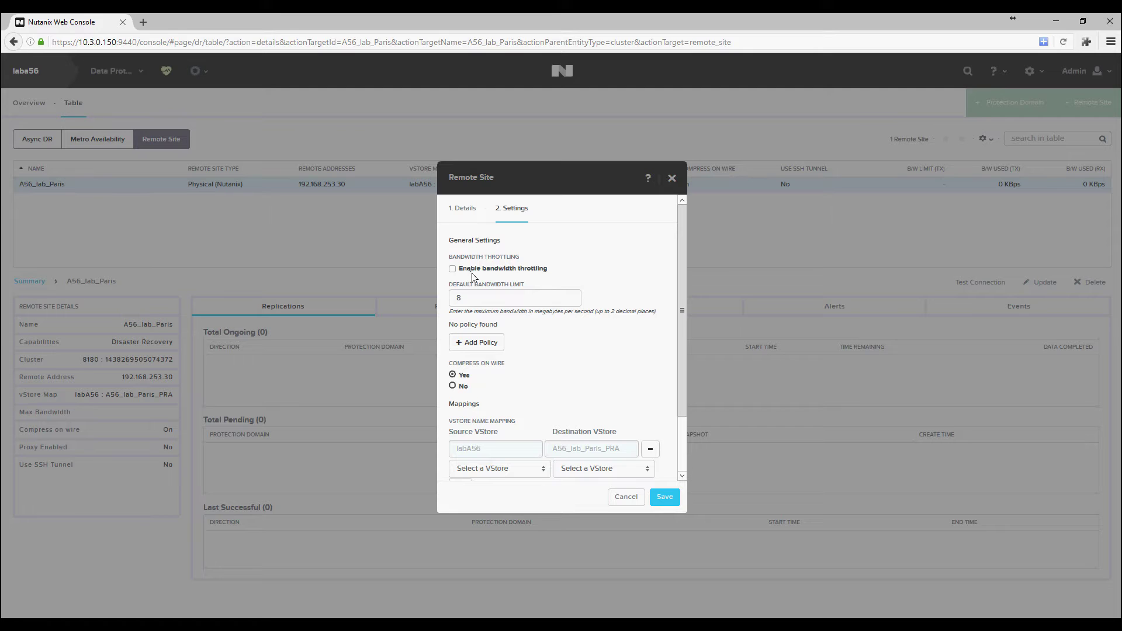
click(452, 268)
scroll(575, 380, down, 1)
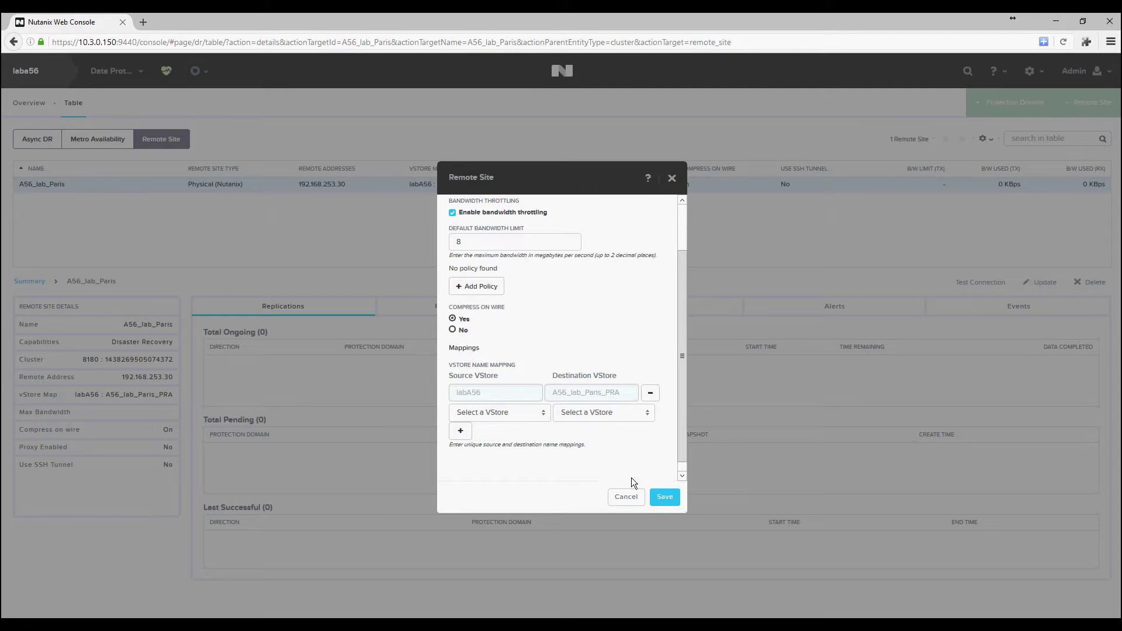
click(664, 497)
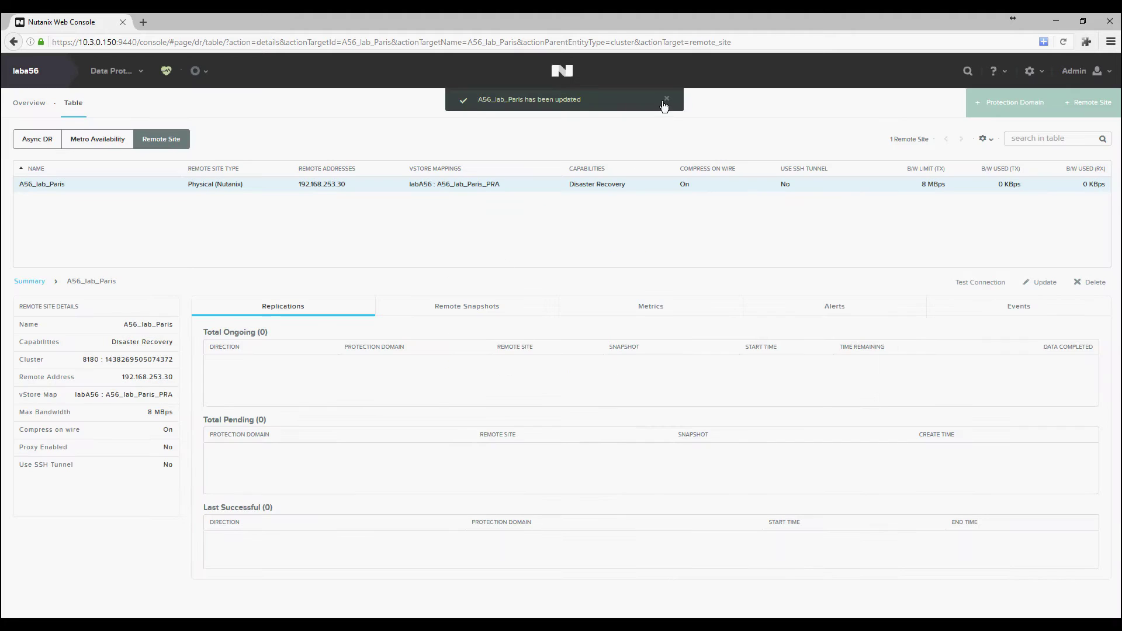
click(665, 102)
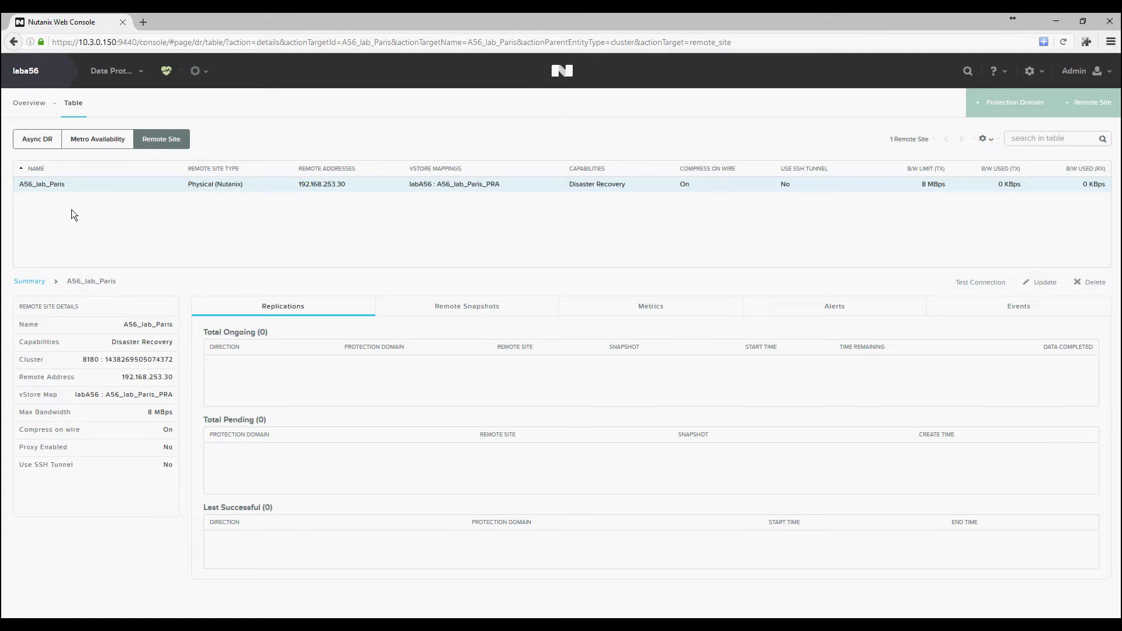
Create an Async DR protection domain named demo-replication-asynchrone-hourly.
click(35, 141)
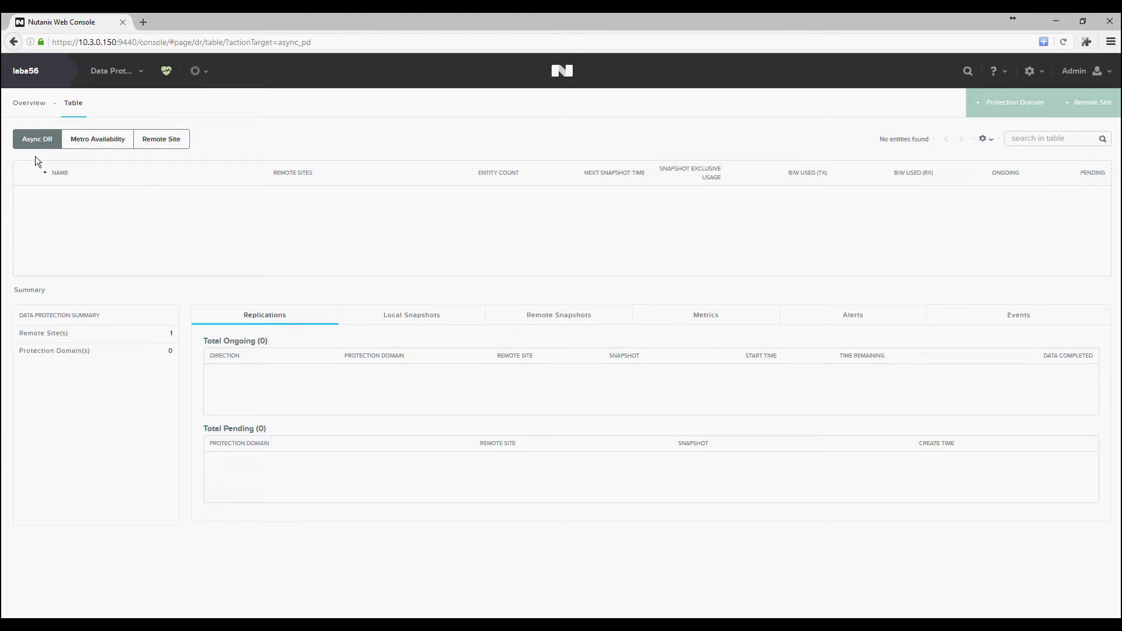
click(1012, 107)
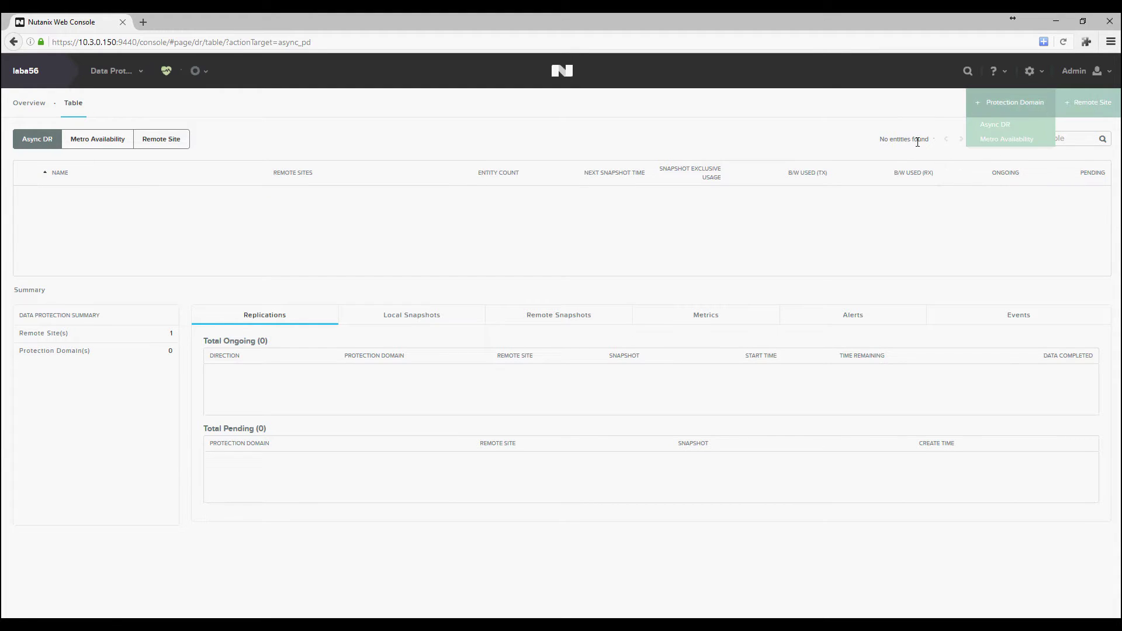
click(988, 129)
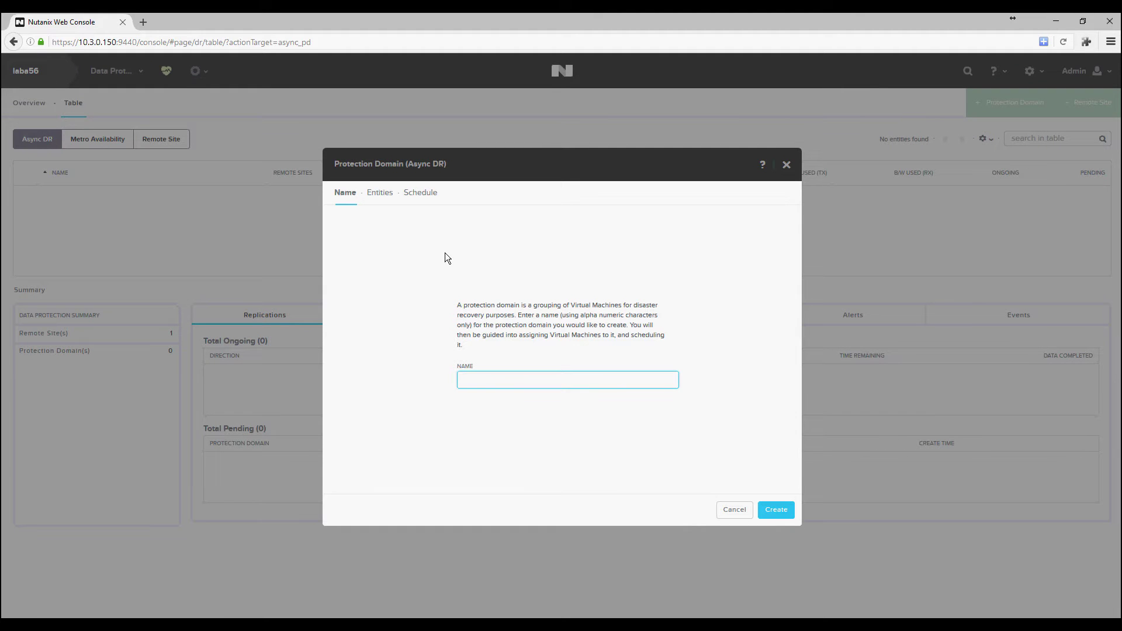
text(demo-replication-asynchrone-1-hour)
key(BackSpace)
key(BackSpace)
key(BackSpace)
key(BackSpace)
key(BackSpace)
key(BackSpace)
text(hour)
click(781, 510)
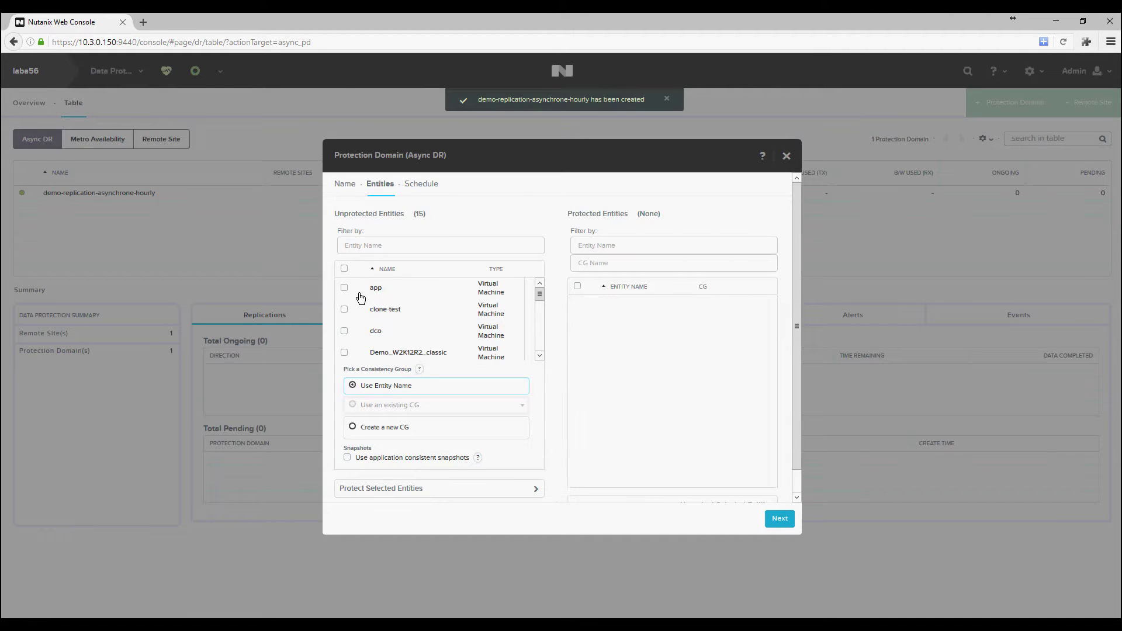
Protect the virtual machines Demo_W2K12R2_classic and Demo_W2K12R2_with_pinning in the new domain and proceed to its schedule.
drag(537, 293, 539, 305)
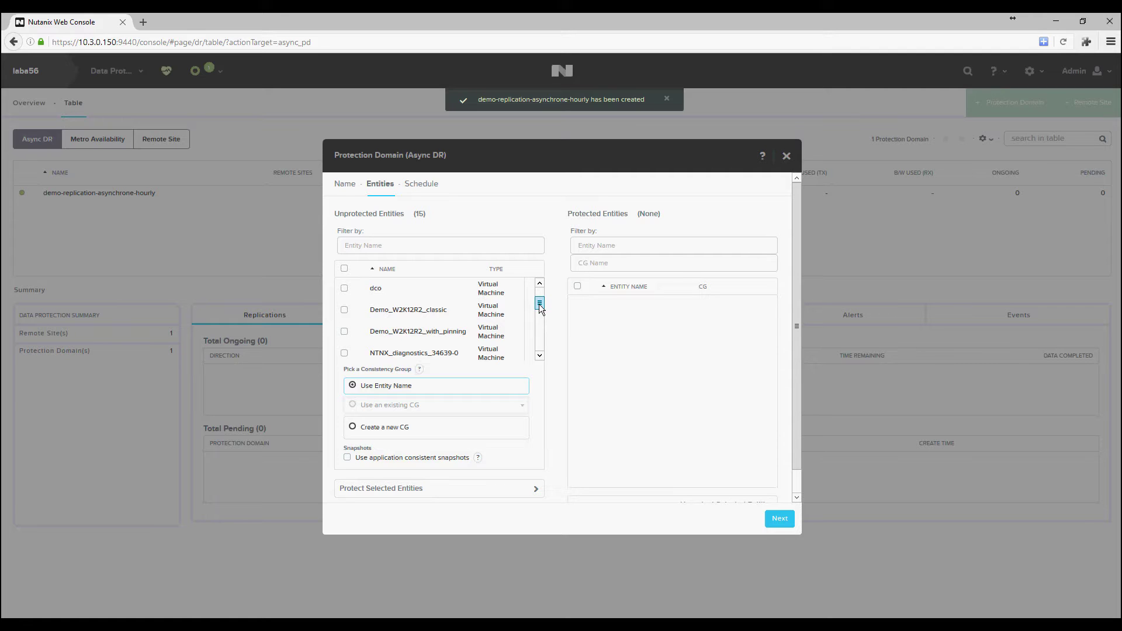
mouse_move(539, 304)
mouse_down()
mouse_move(539, 349)
mouse_move(539, 294)
mouse_move(537, 303)
mouse_up()
click(345, 316)
click(344, 338)
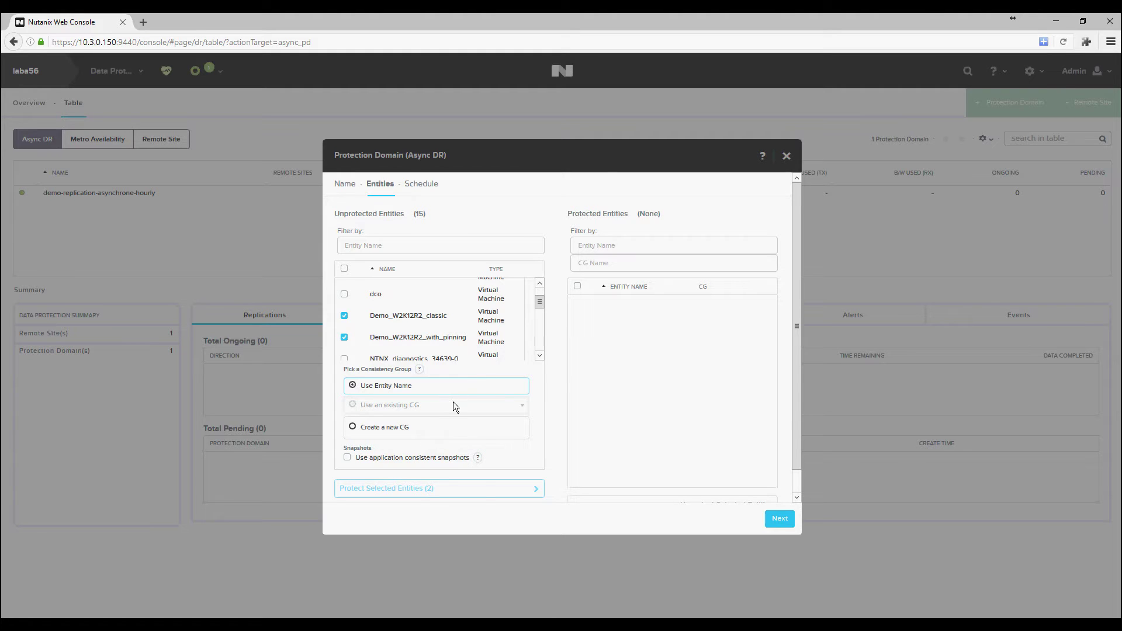
click(455, 494)
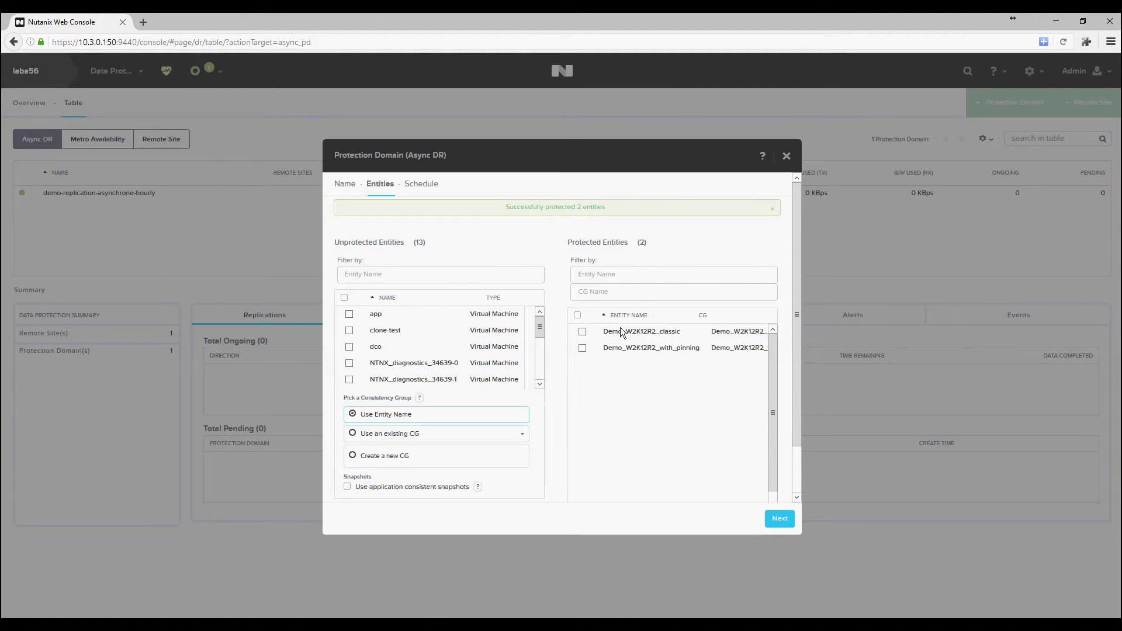
drag(797, 433, 800, 491)
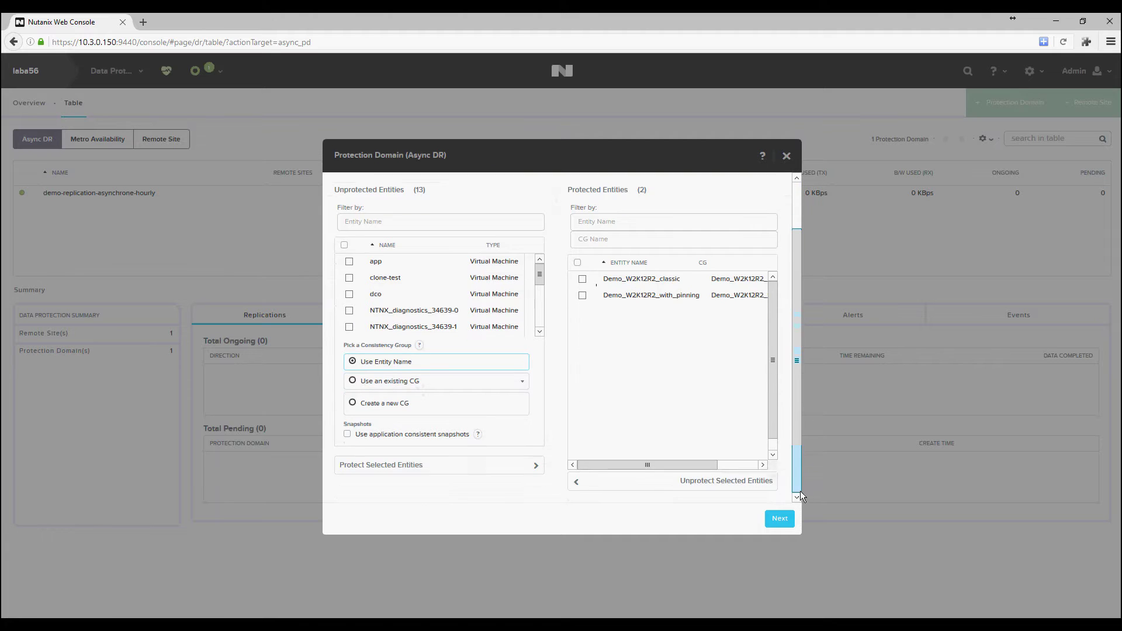
click(779, 520)
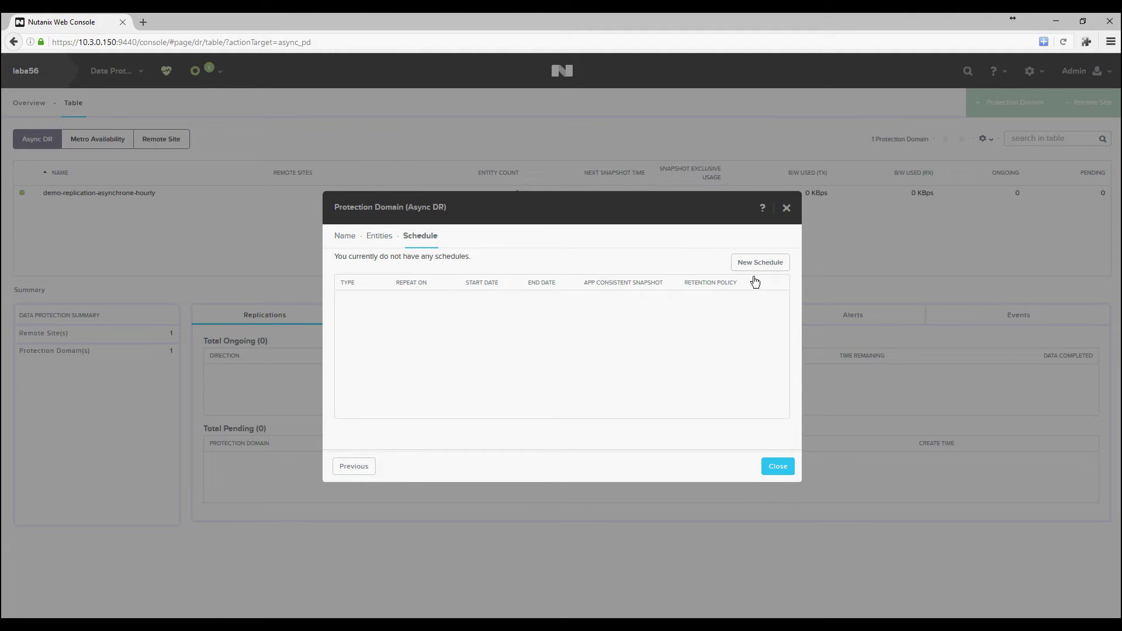
Start a new schedule that repeats every 1 hour and keeps the last 5 local snapshots.
click(774, 265)
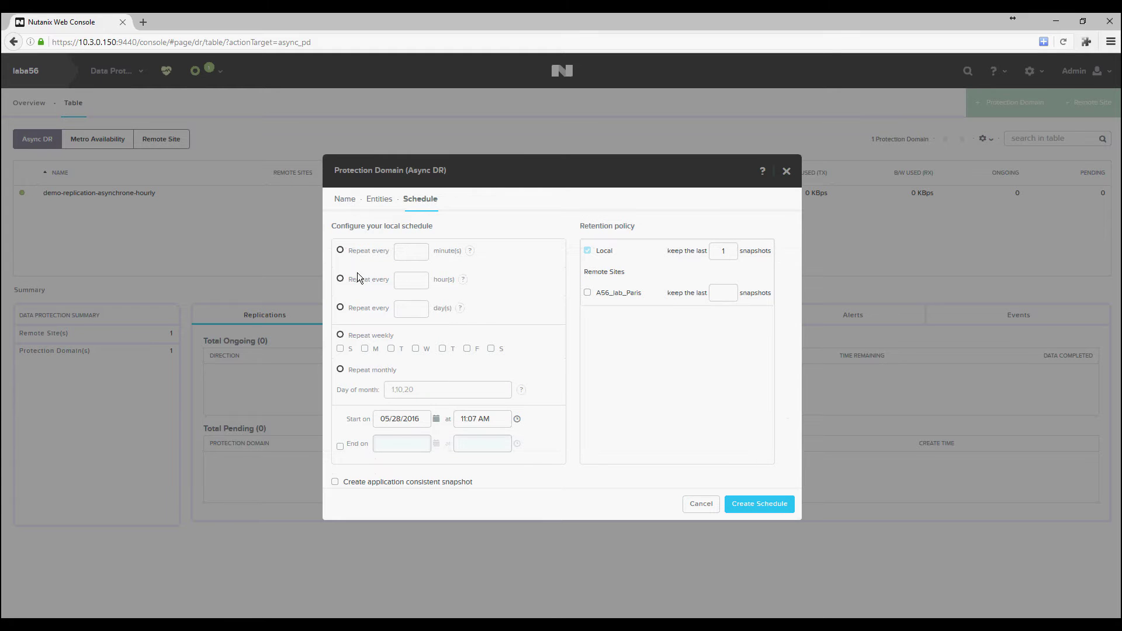
click(341, 279)
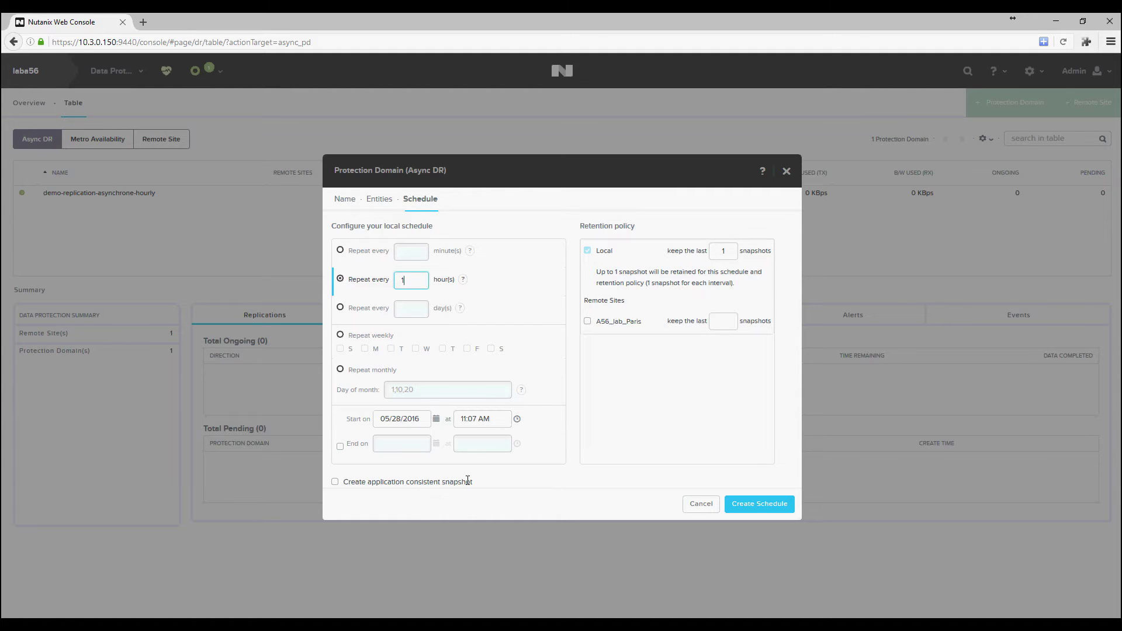
click(724, 253)
key(BackSpace)
text(1)
text(5)
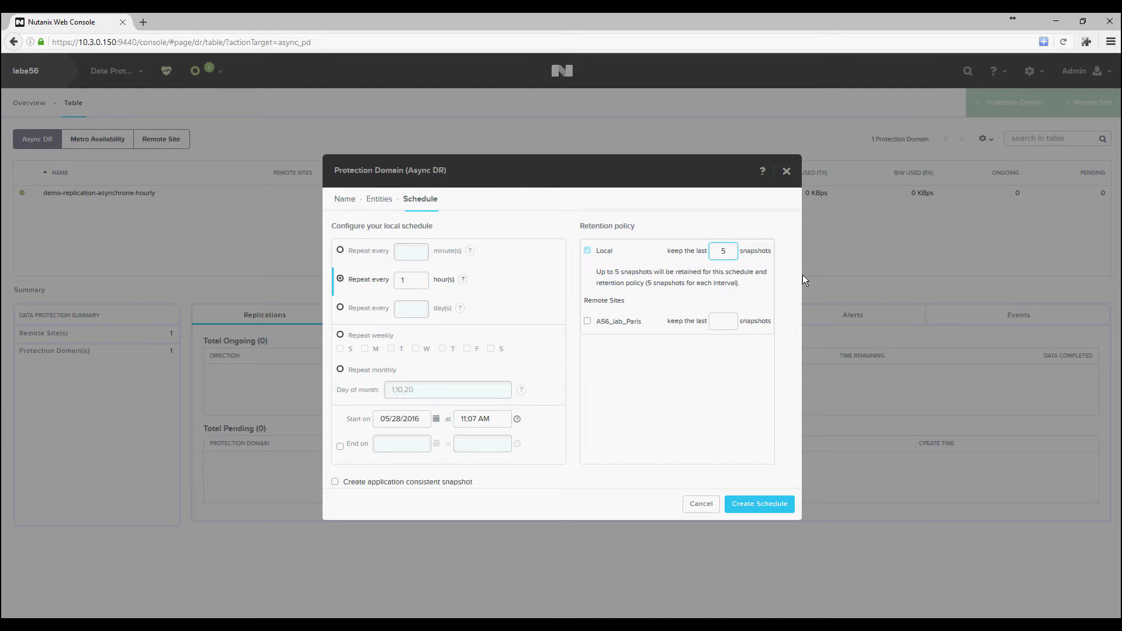
Include the A56_lab_Paris remote site with the last 24 snapshots kept, create the schedule and finish the domain setup.
click(586, 323)
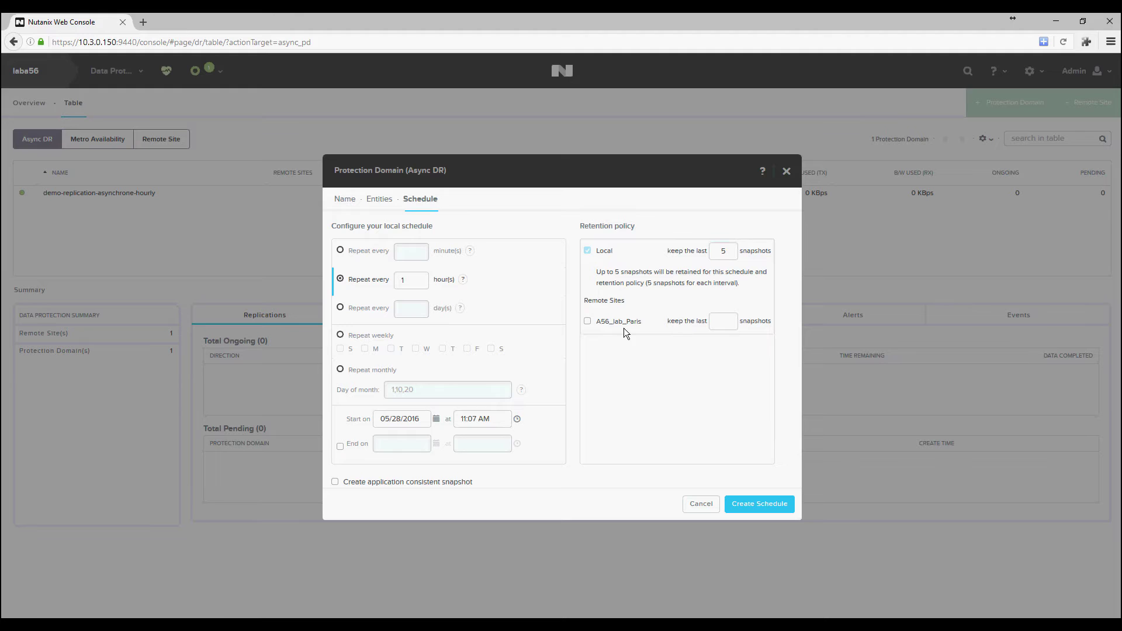
click(587, 322)
key(Tab)
text(24)
click(751, 506)
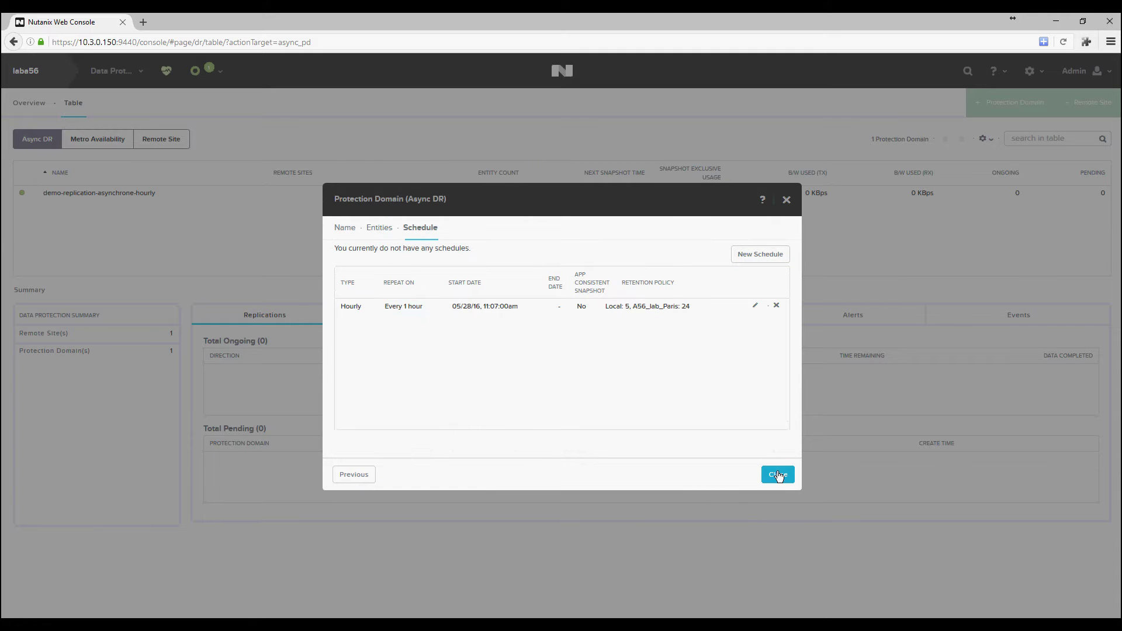
click(777, 473)
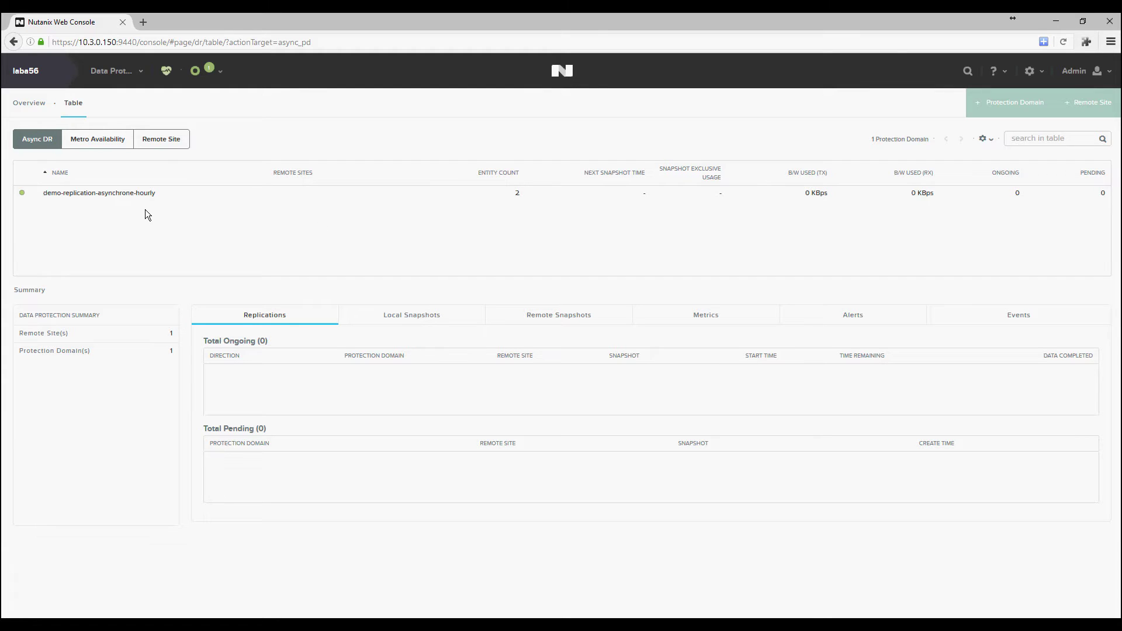
View the full list of recent cluster tasks.
click(221, 75)
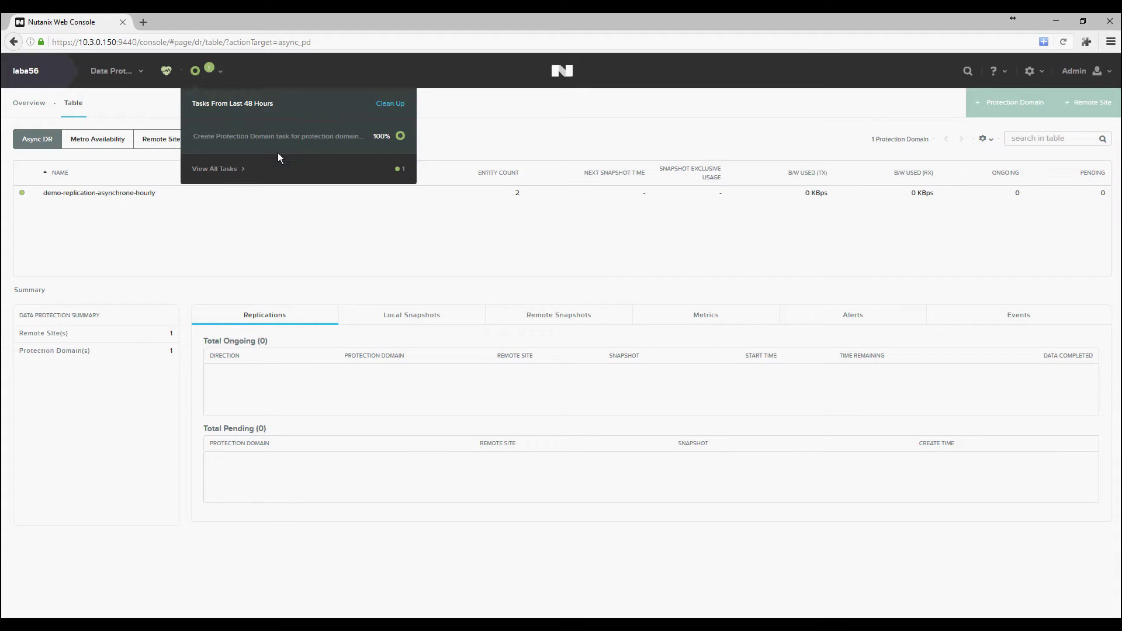
click(229, 169)
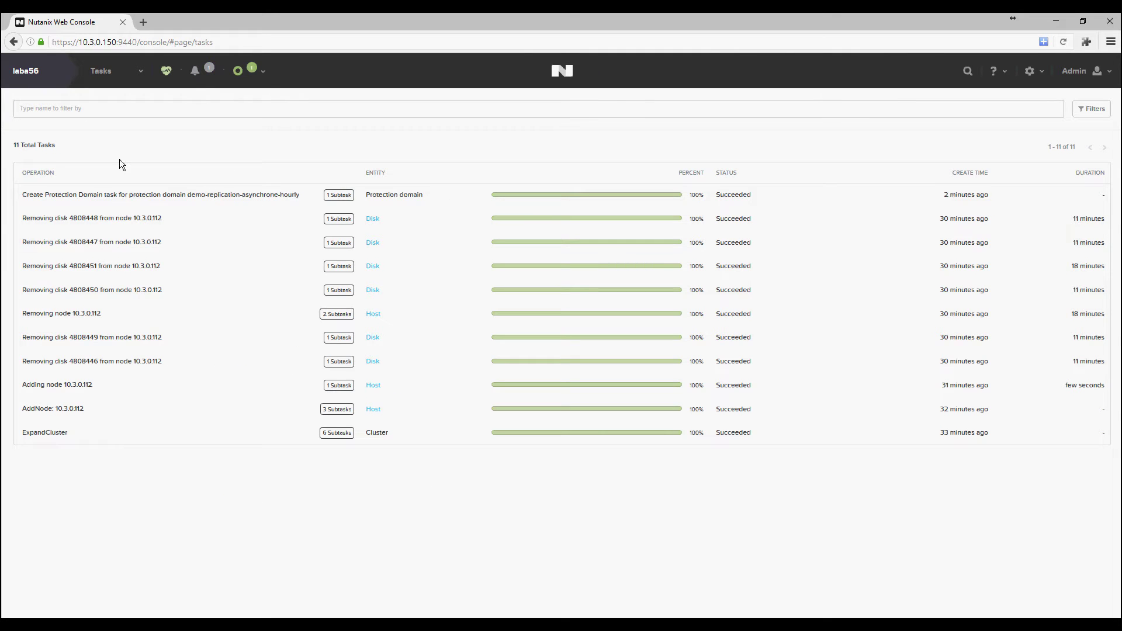
Return to the Data Protection table and view the replication details of the demo-replication-asynchrone-hourly domain.
click(114, 72)
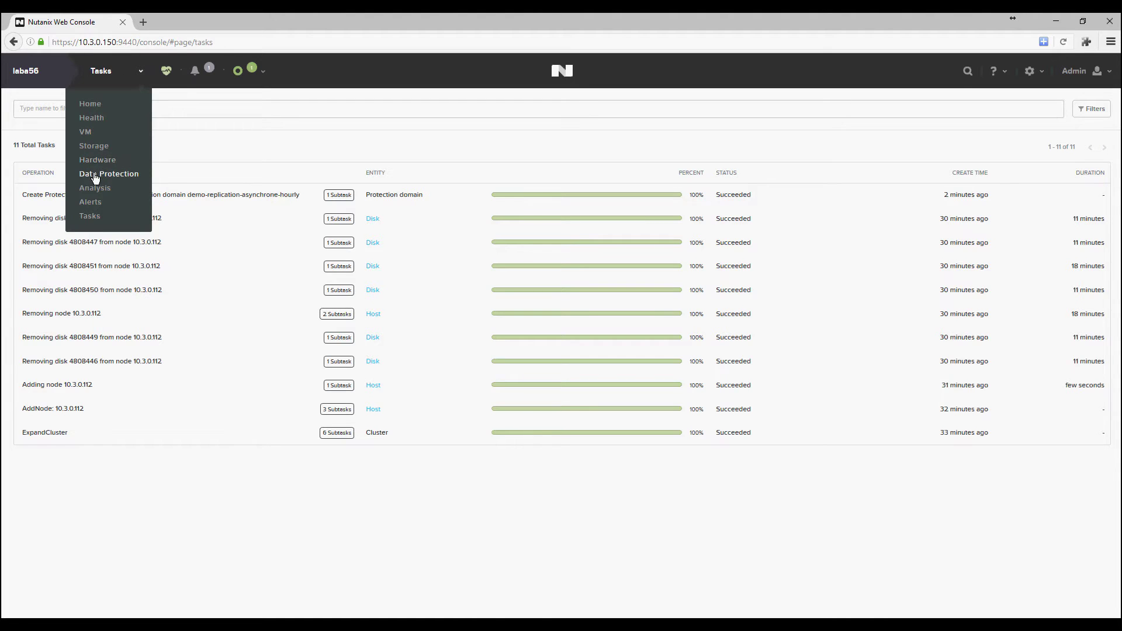
click(108, 171)
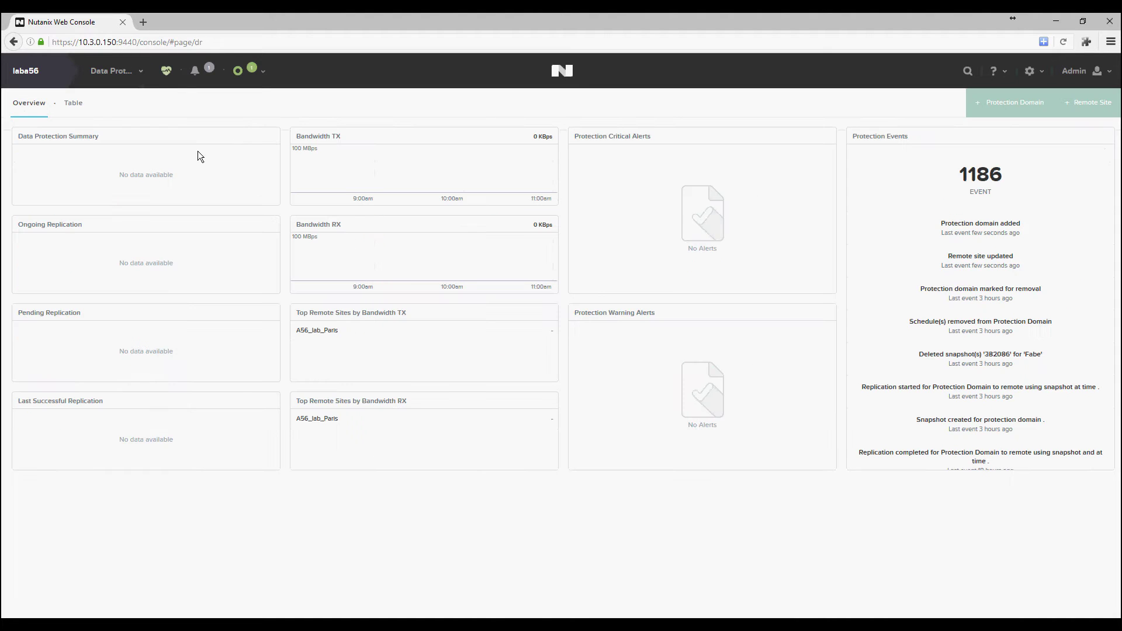
click(75, 107)
click(248, 199)
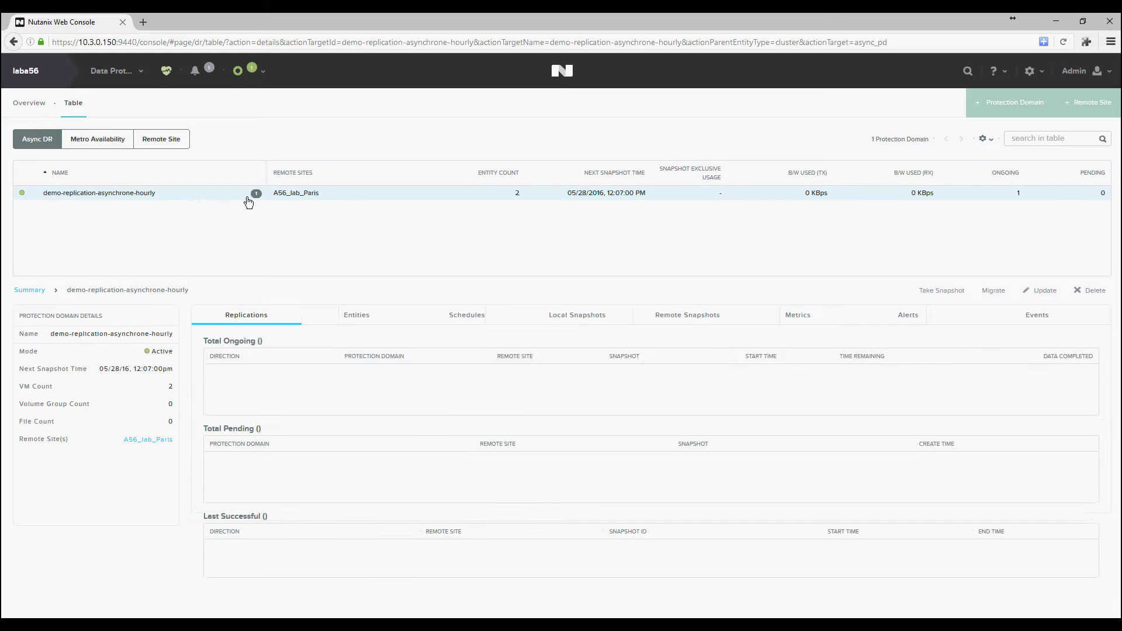
mouse_move(258, 200)
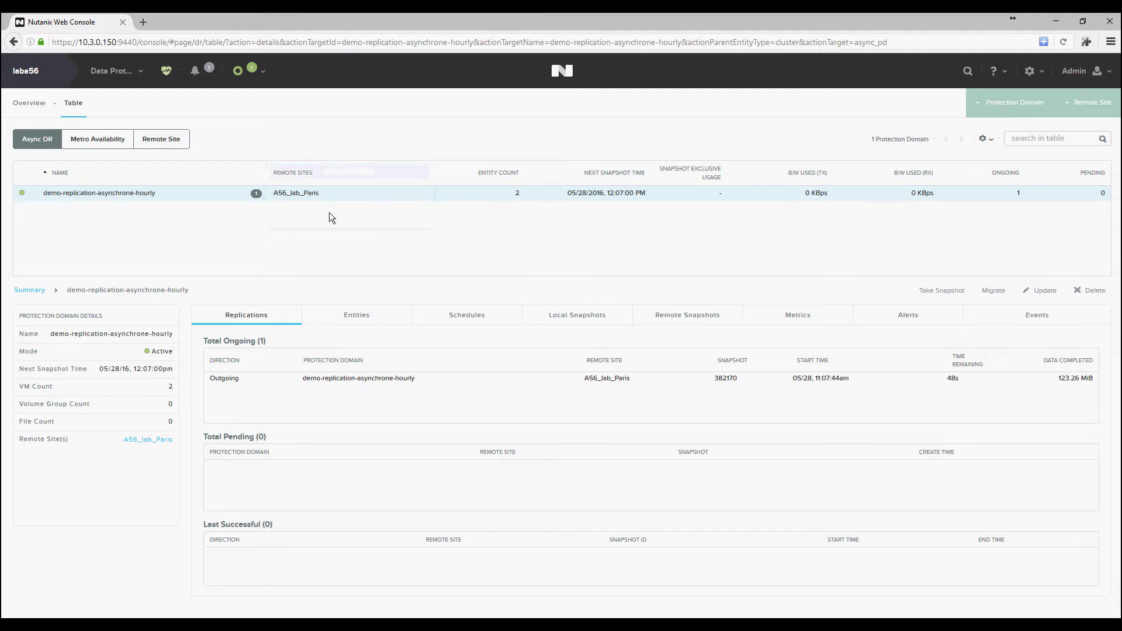
Examine the protection domain's bandwidth metrics and its local and remote snapshots.
click(796, 316)
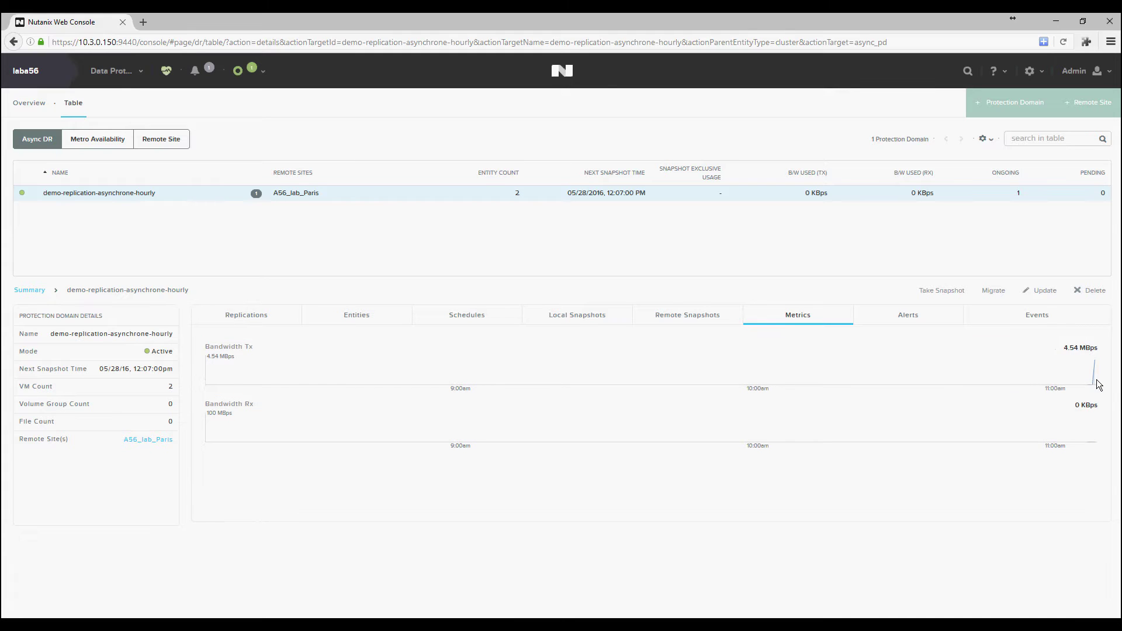
mouse_move(1090, 415)
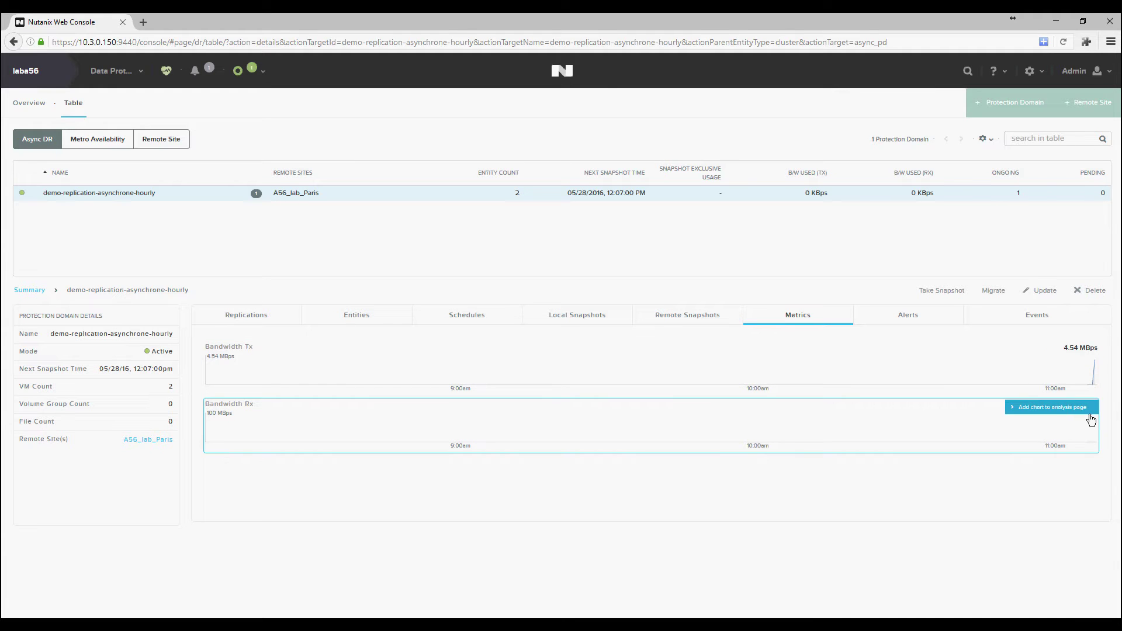
click(583, 314)
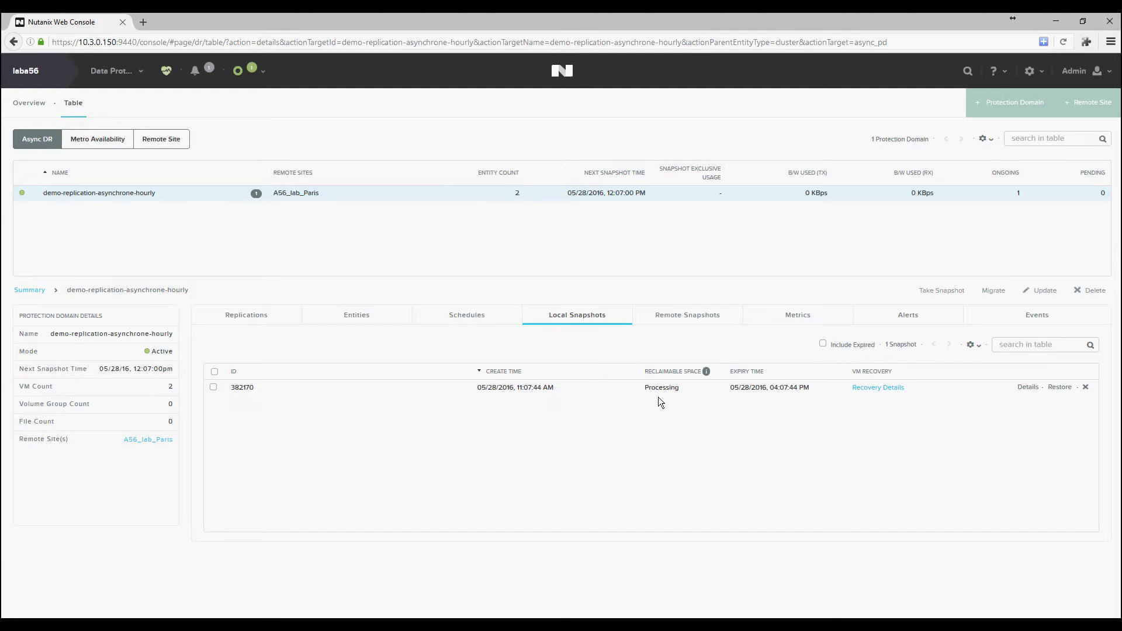
click(700, 319)
click(581, 316)
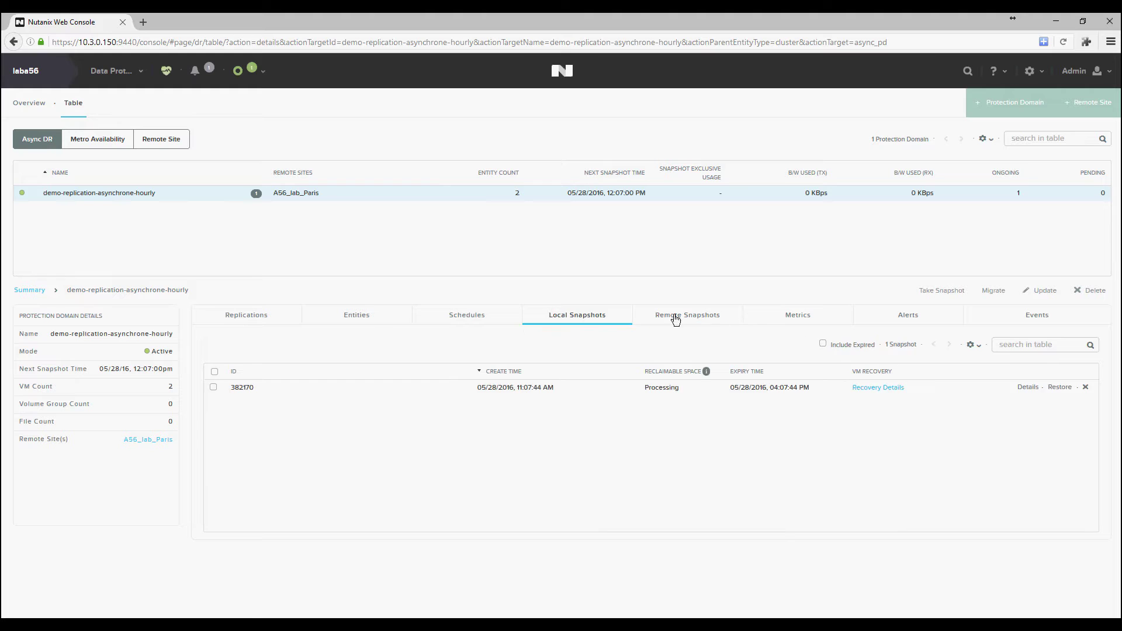
click(781, 316)
mouse_move(1088, 377)
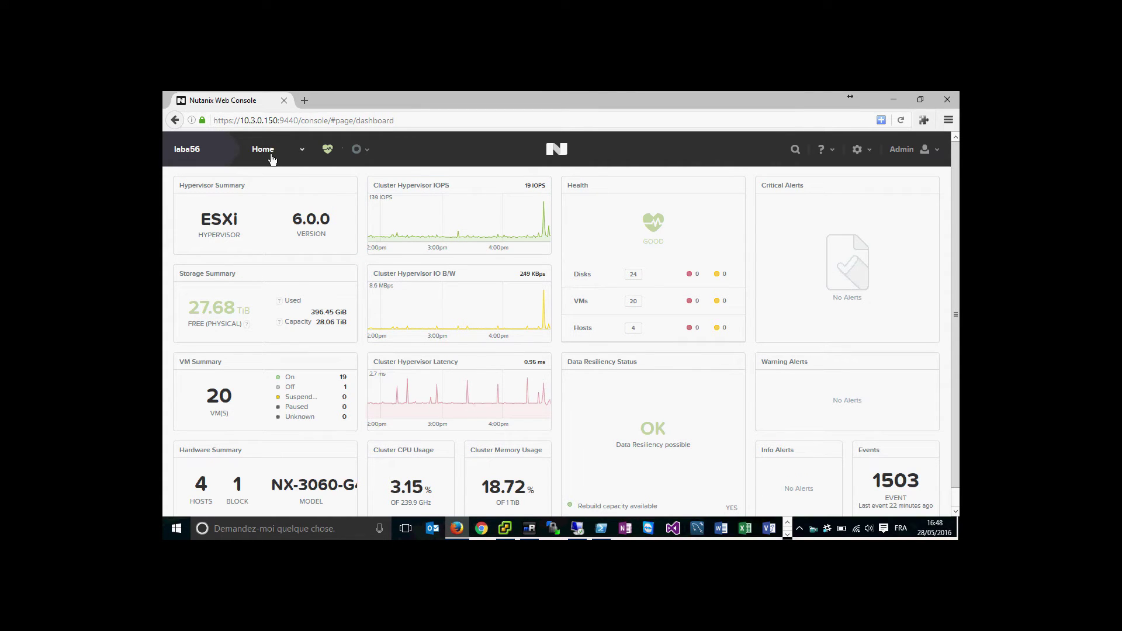
Return to the Data Protection page and review the remote snapshots of the demo-replication-asynchrone-hourly domain.
click(272, 156)
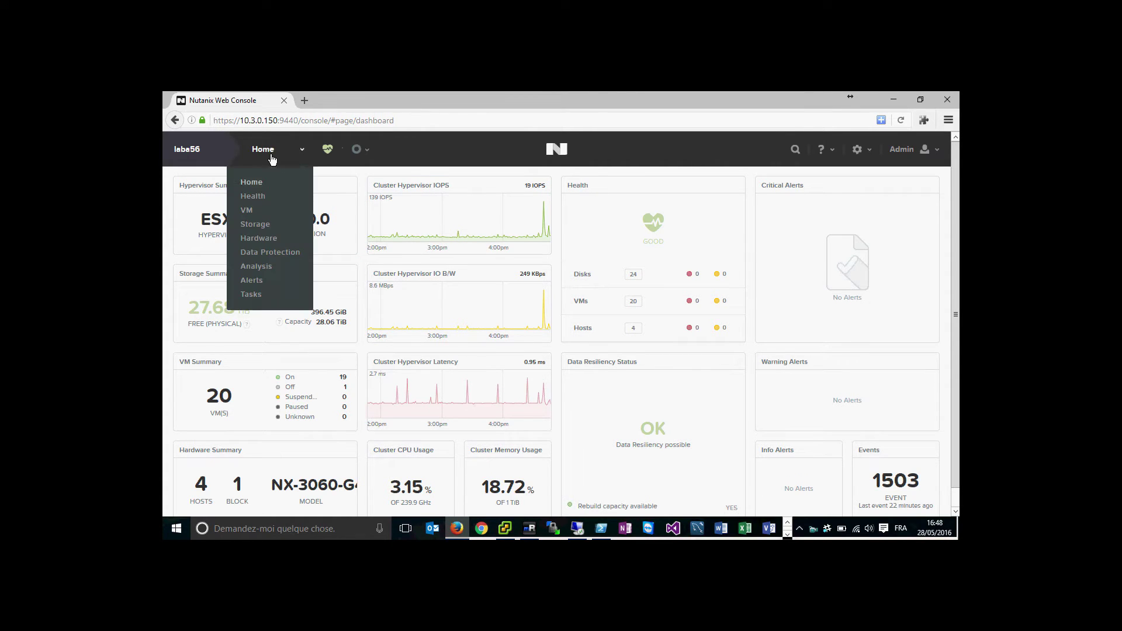
click(285, 257)
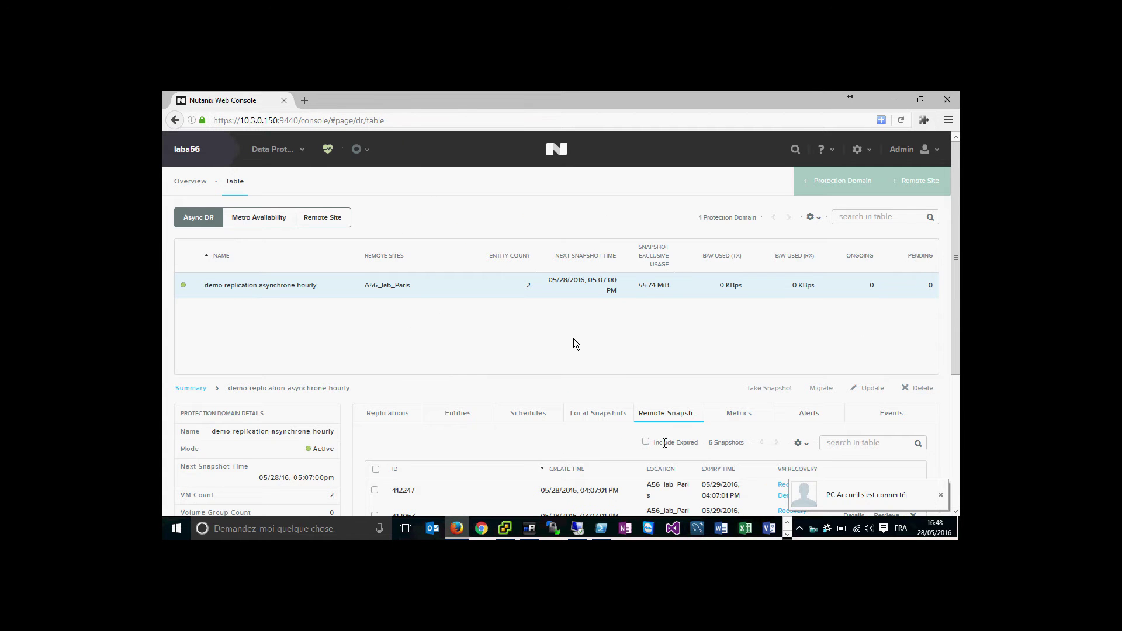
scroll(576, 343, down, 1)
scroll(573, 344, down, 1)
scroll(624, 431, down, 4)
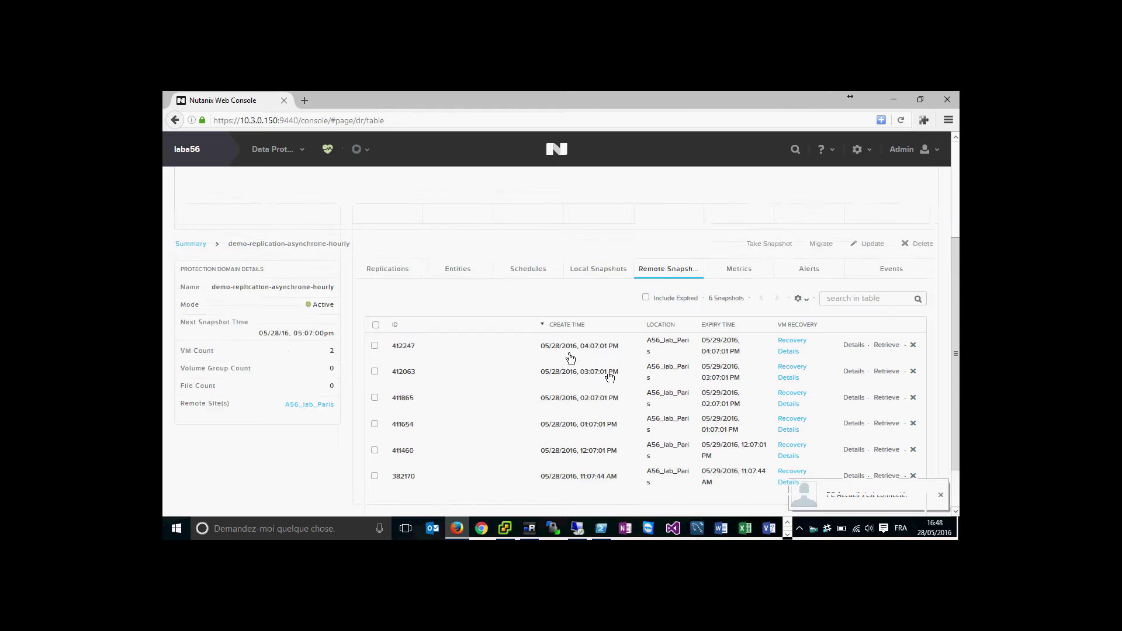
scroll(570, 359, up, 4)
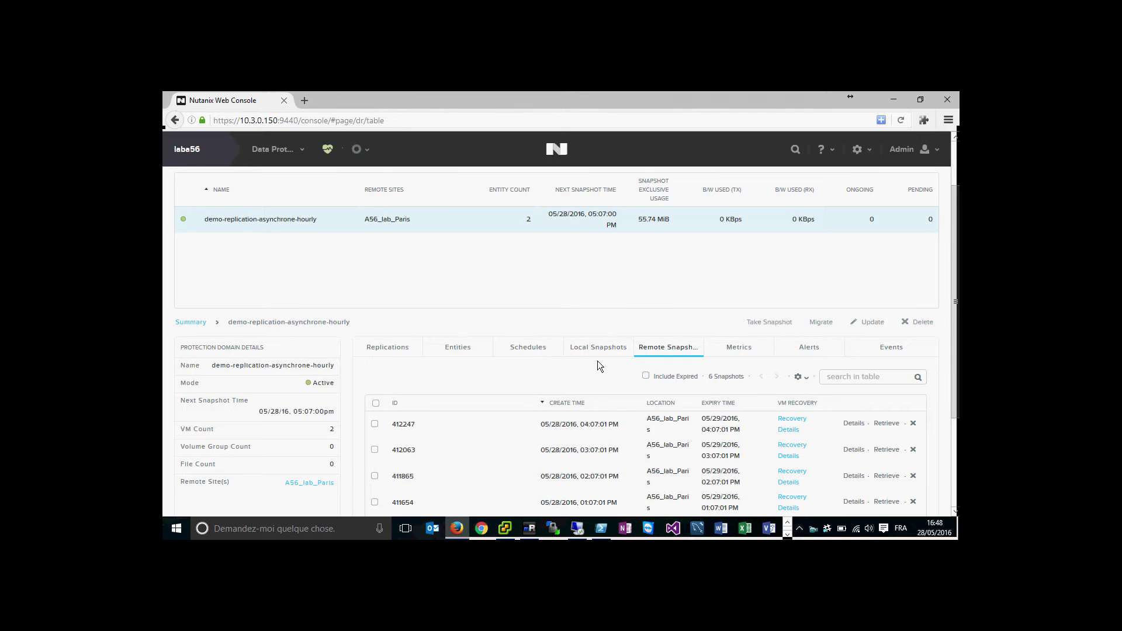
Display the protection domain's bandwidth metrics and open Bandwidth Tx as a chart on the Analysis page.
click(742, 354)
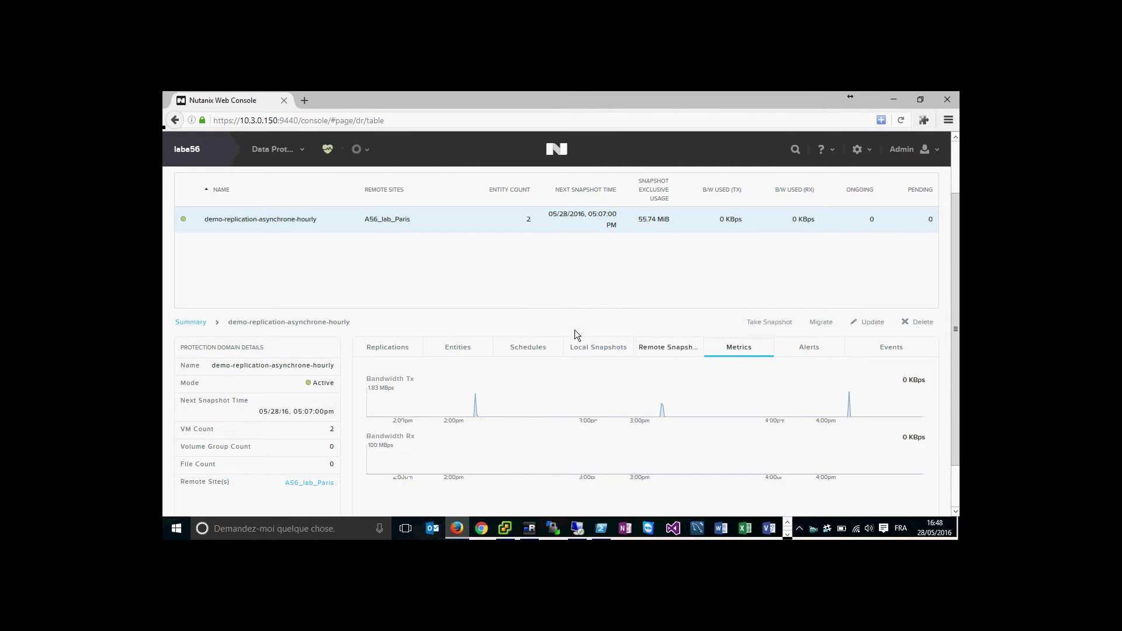
mouse_move(749, 411)
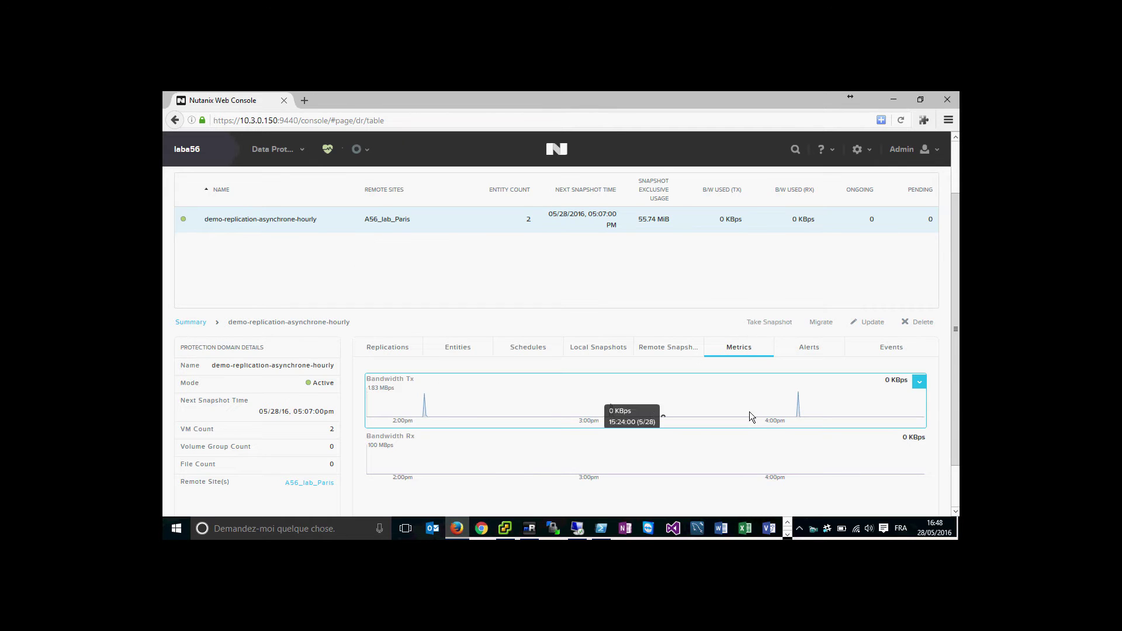
click(906, 383)
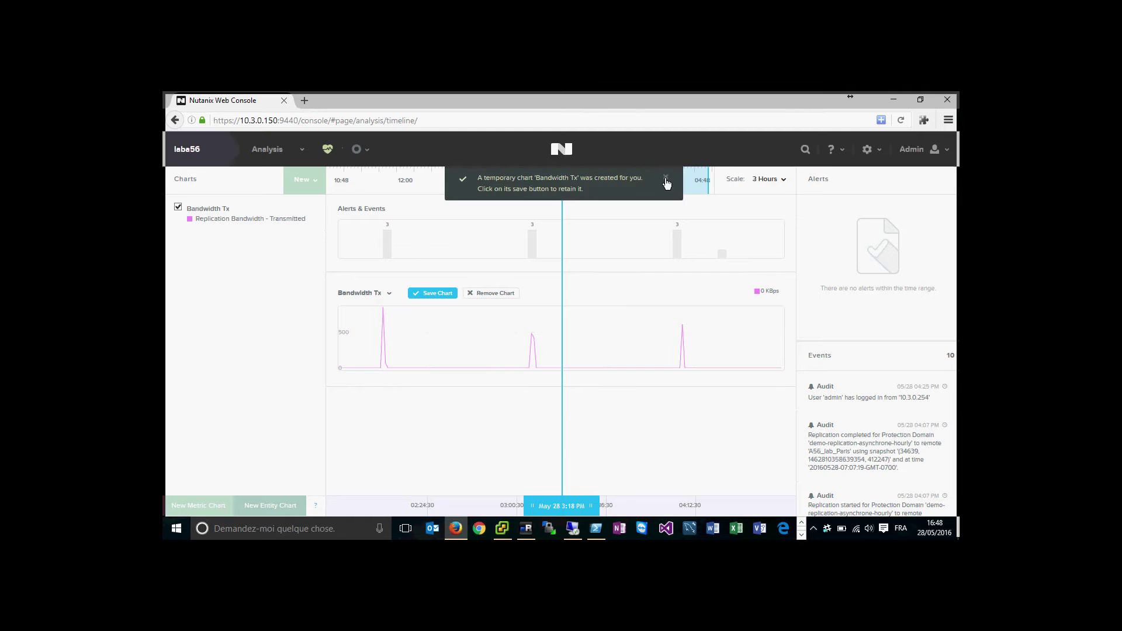
Save the temporary Bandwidth Tx chart, and shift its time range to May 28 10:48–1:48 with the time marker at 11:08 AM.
click(666, 181)
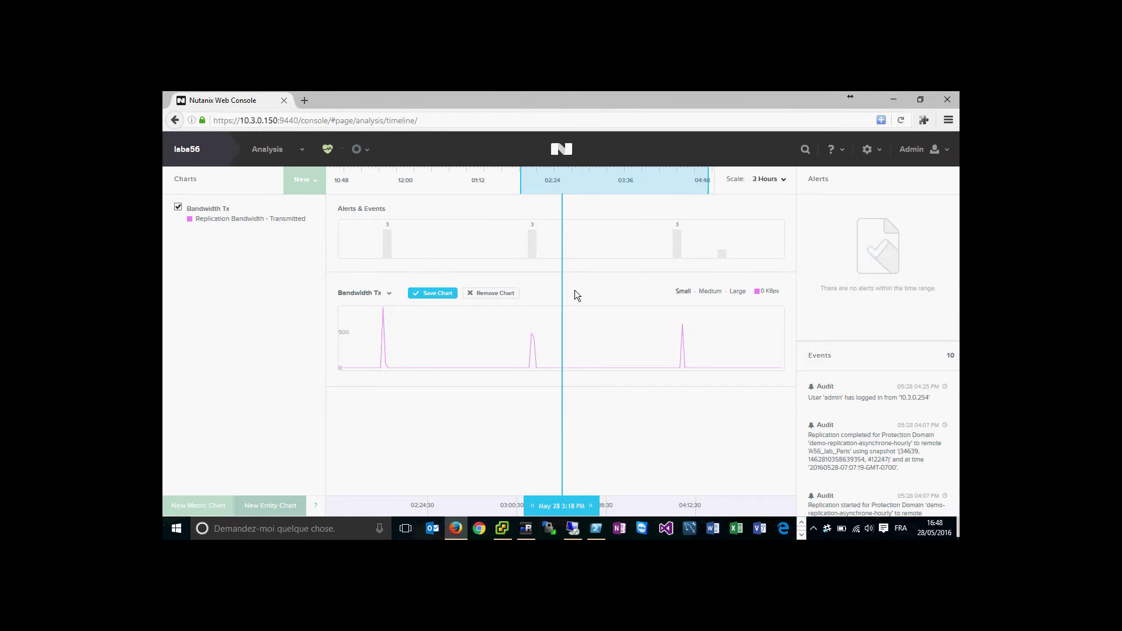
click(440, 296)
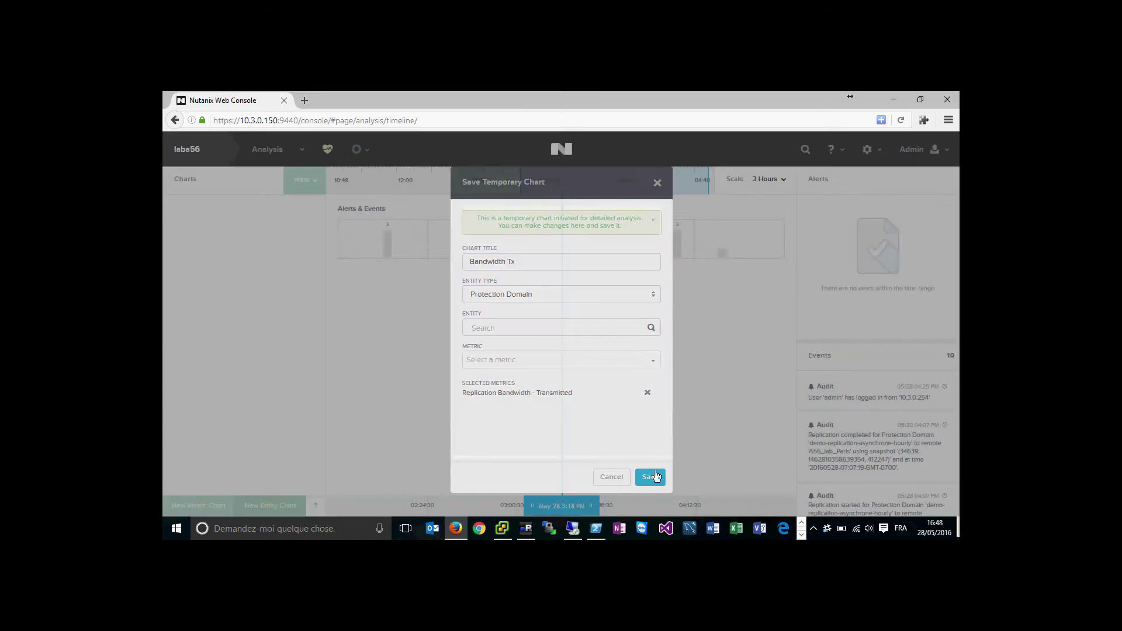
click(654, 477)
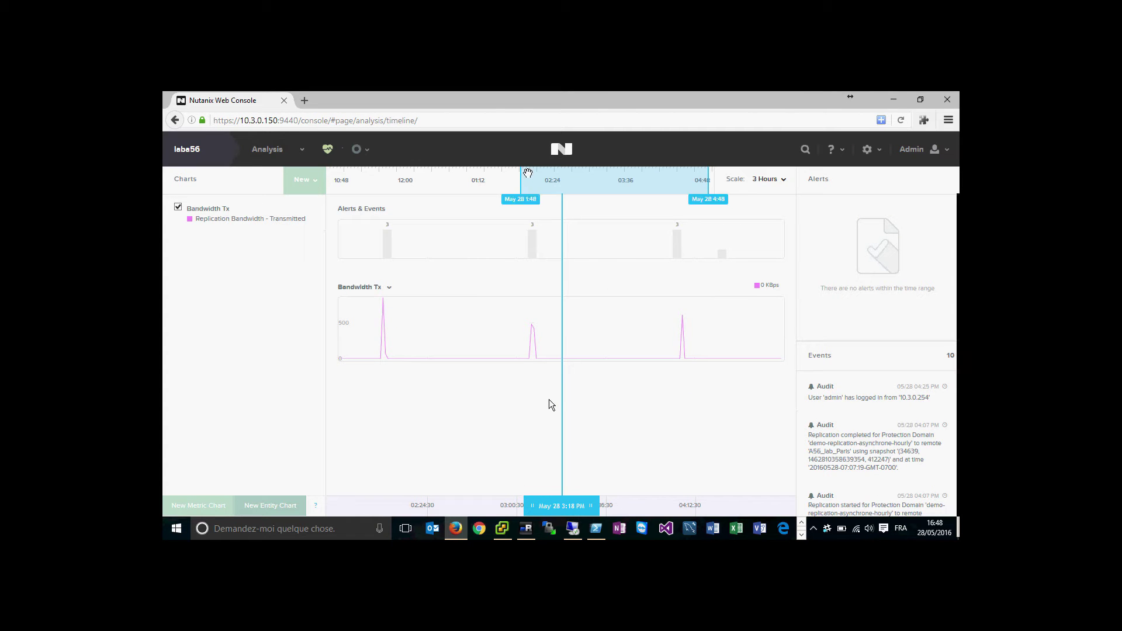
drag(559, 181, 416, 199)
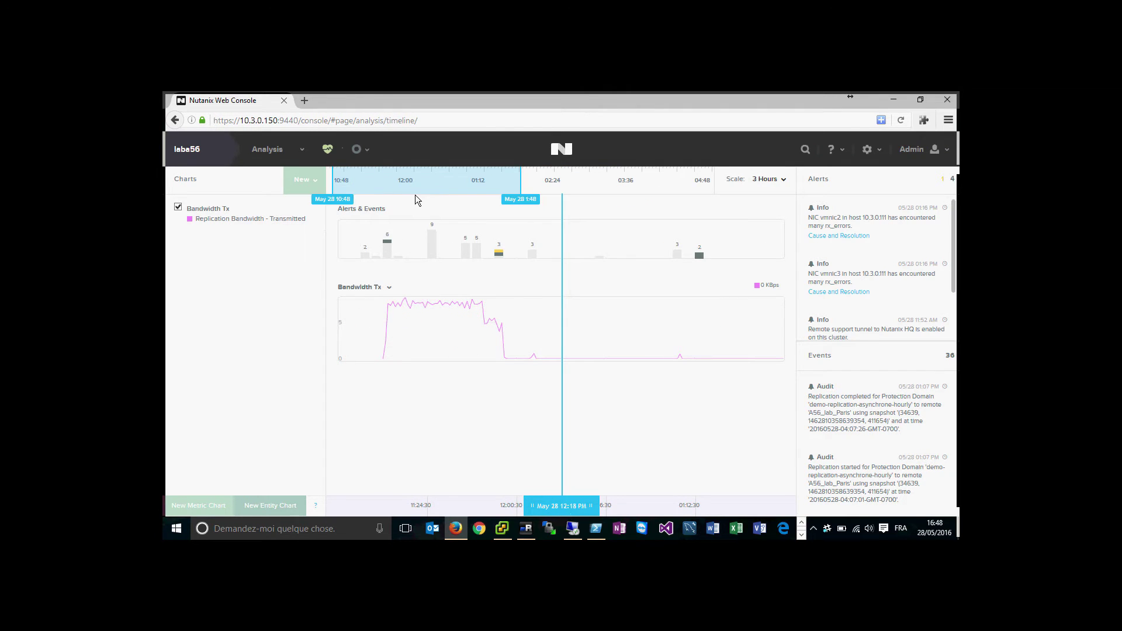
drag(567, 507, 407, 476)
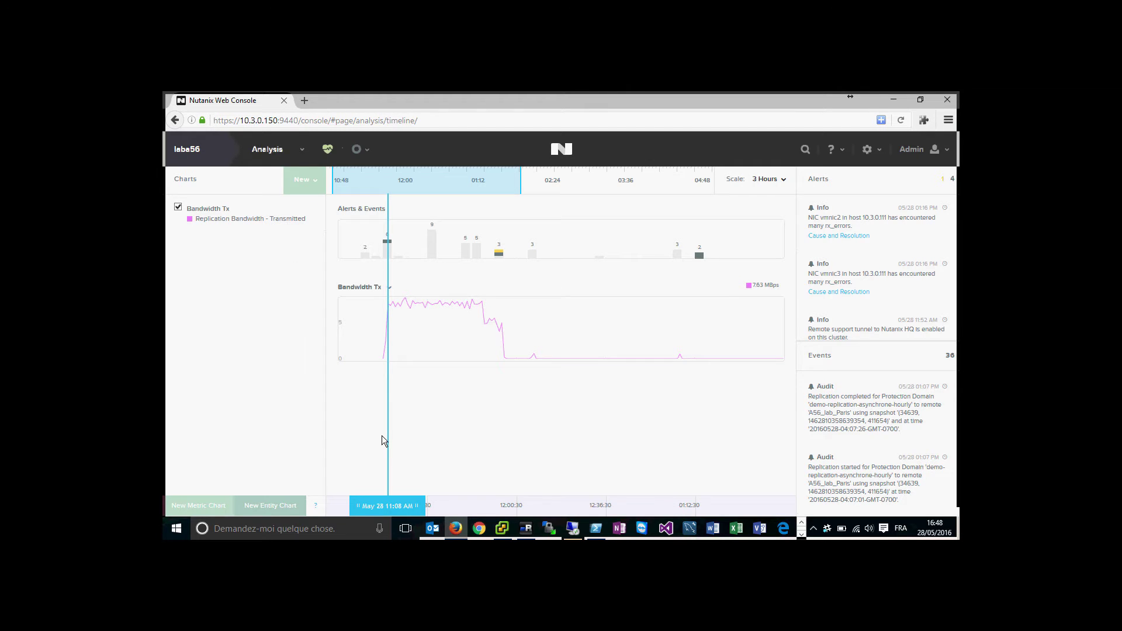
View the laba56 cluster's virtual machine table and return to the Data Protection page.
click(267, 149)
click(248, 211)
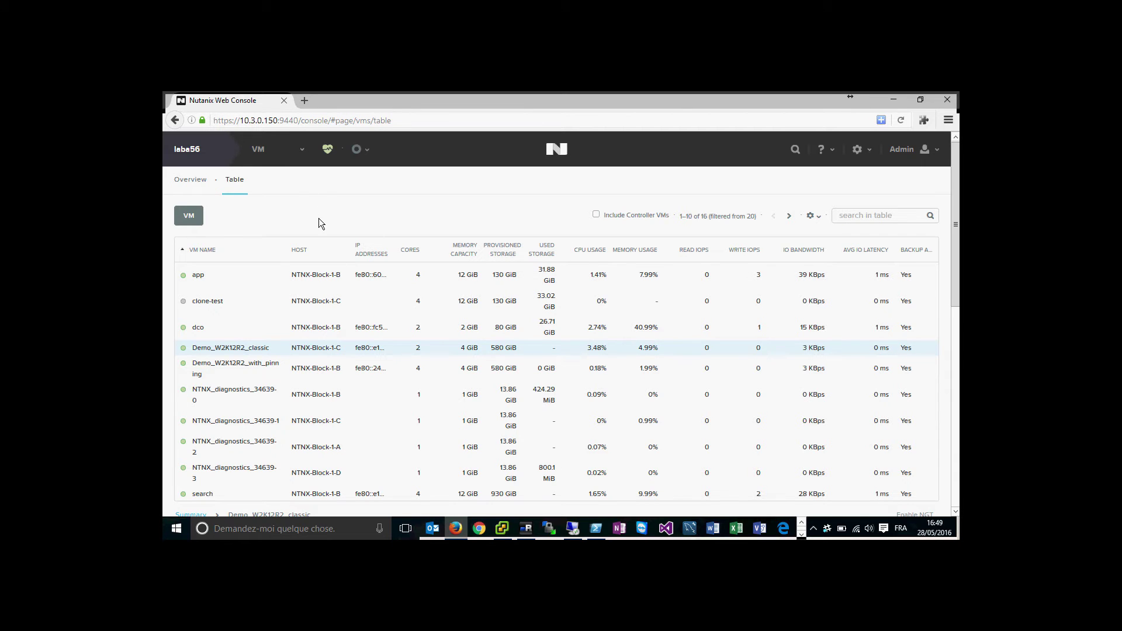
click(274, 166)
click(270, 255)
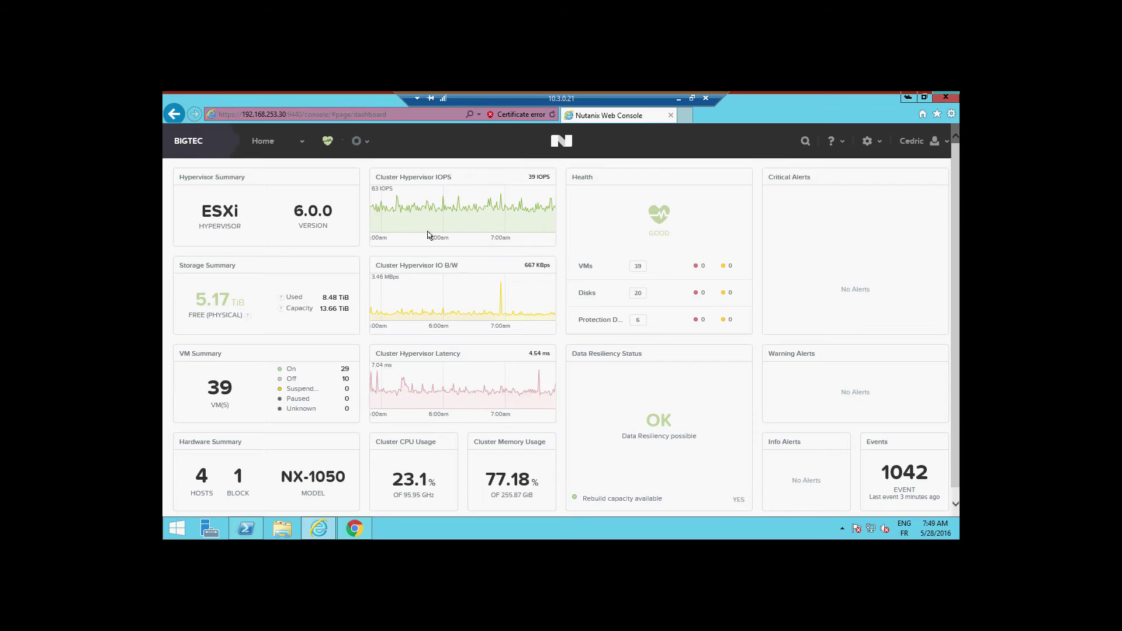
View the virtual machine table of the BIGTEC cluster in its Nutanix console.
click(278, 151)
click(246, 204)
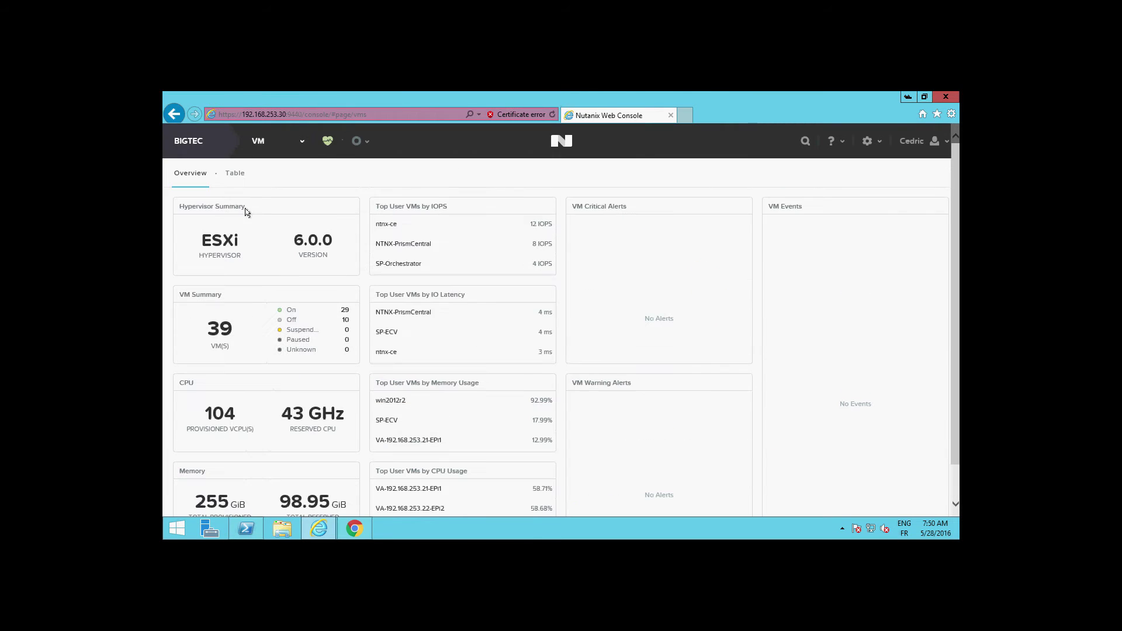
click(239, 175)
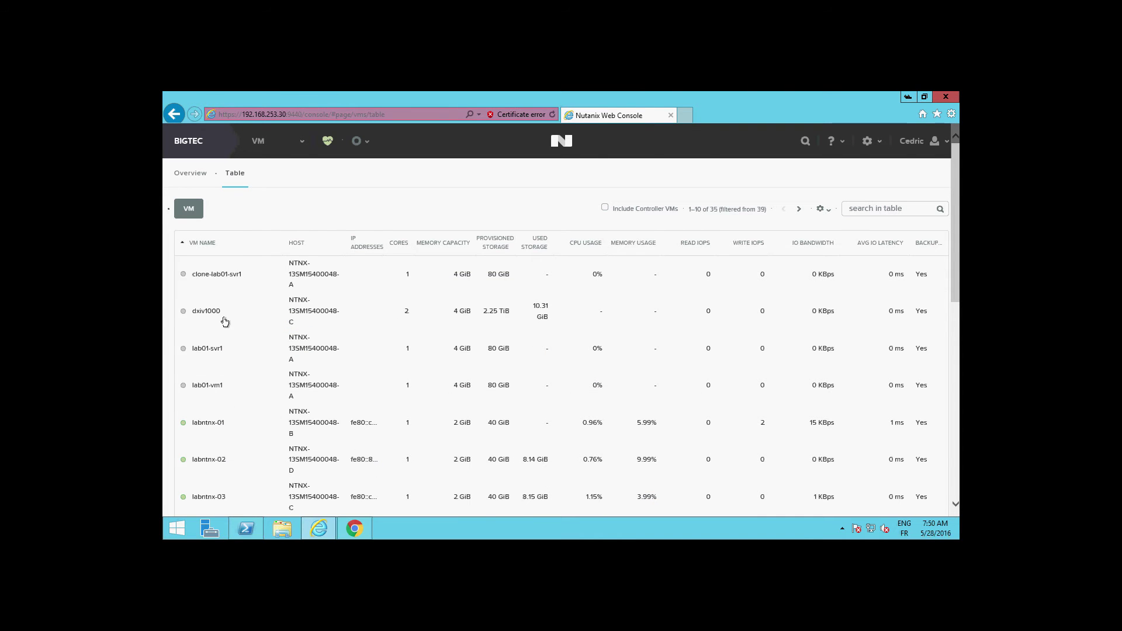
Switch to the vSphere Web Client, look through the NTNX-BIGTEC cluster's virtual machines, and return to the laba56 Nutanix console.
key(alt+Tab)
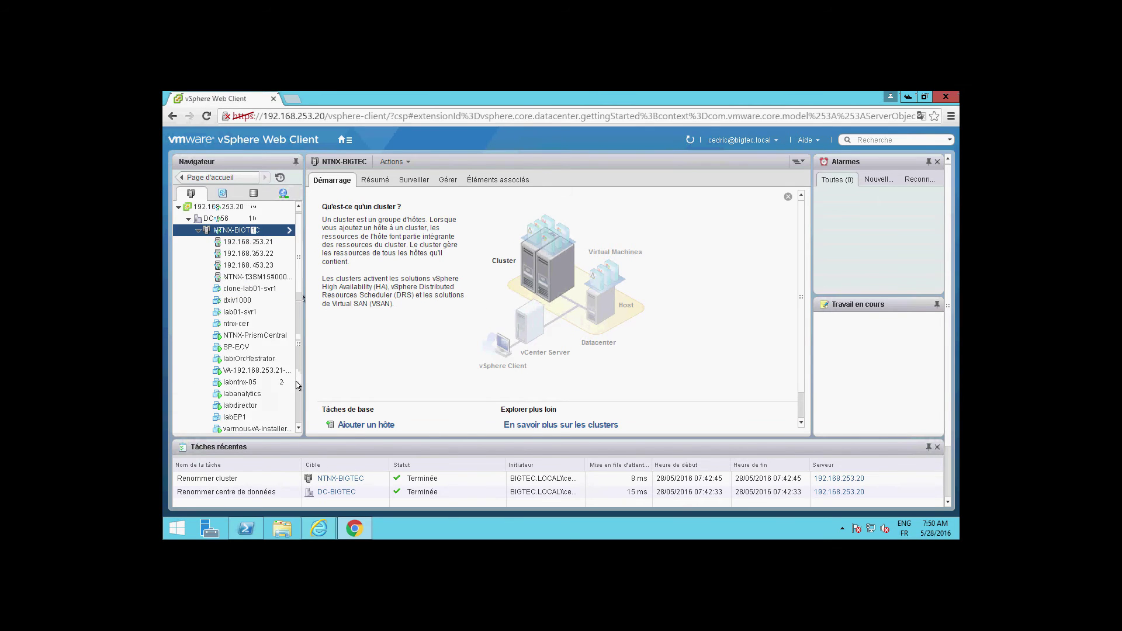
scroll(296, 385, down, 5)
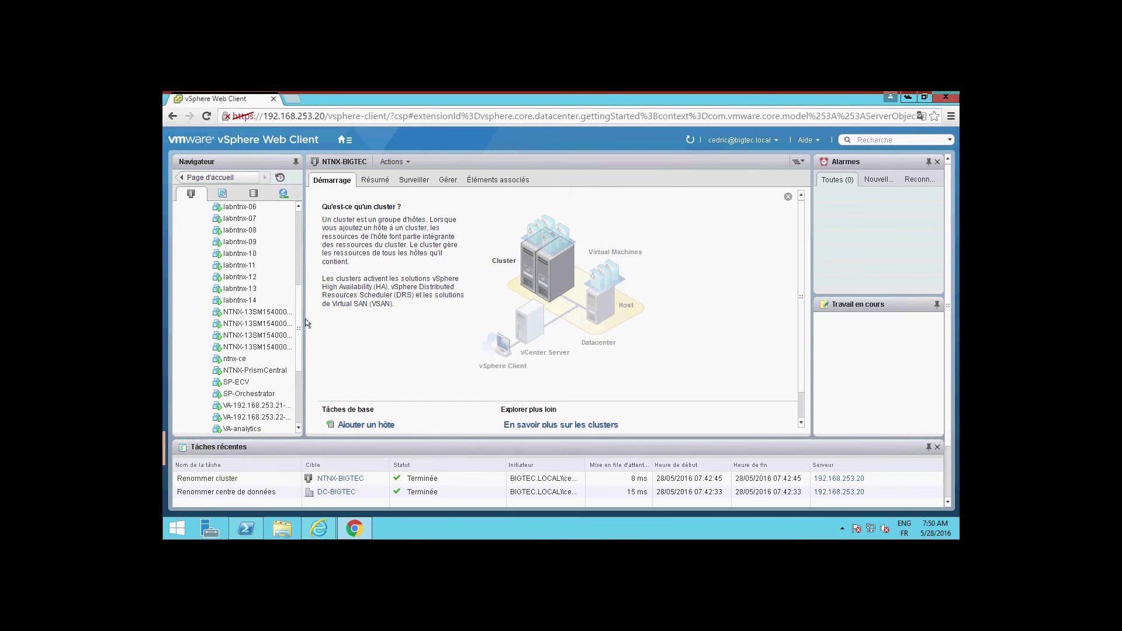
mouse_move(521, 96)
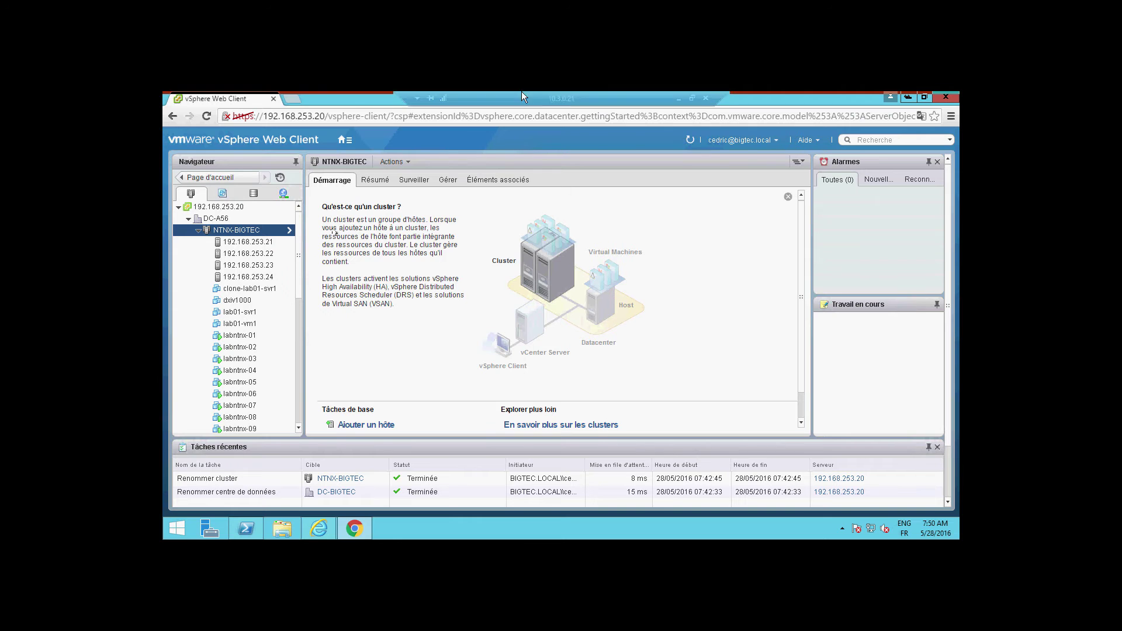
click(677, 98)
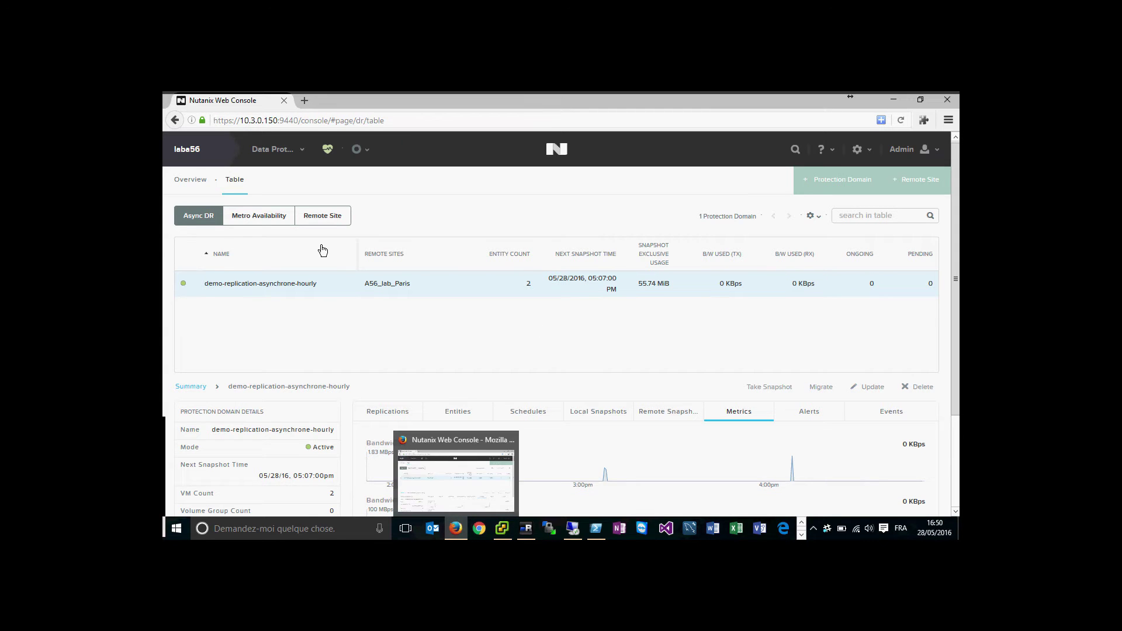
Migrate the demo-replication-asynchrone-hourly protection domain to the A56_lab_Paris remote site.
click(821, 388)
click(461, 331)
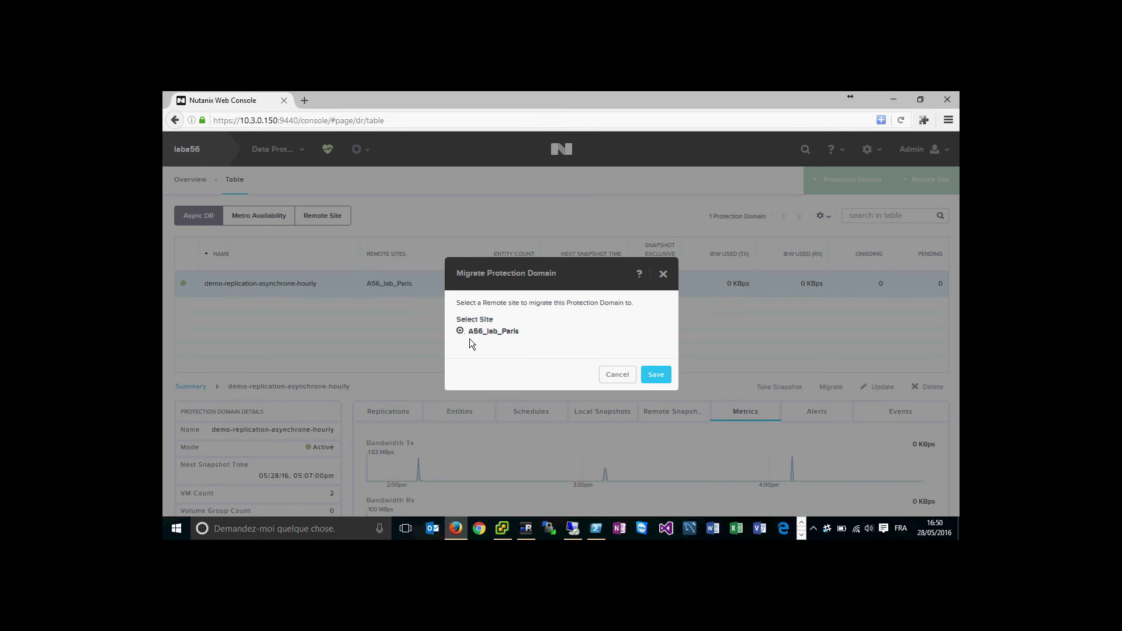
click(657, 383)
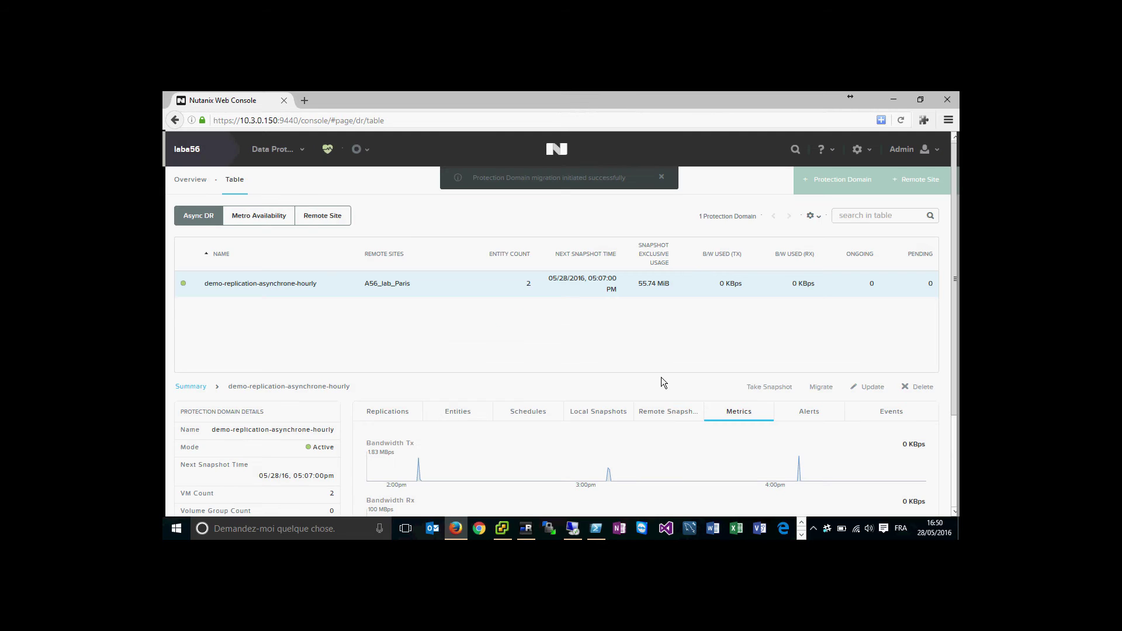
Switch to the vSphere Client, widen the inventory tree to read the VM names in full, and return to the Nutanix console.
click(503, 529)
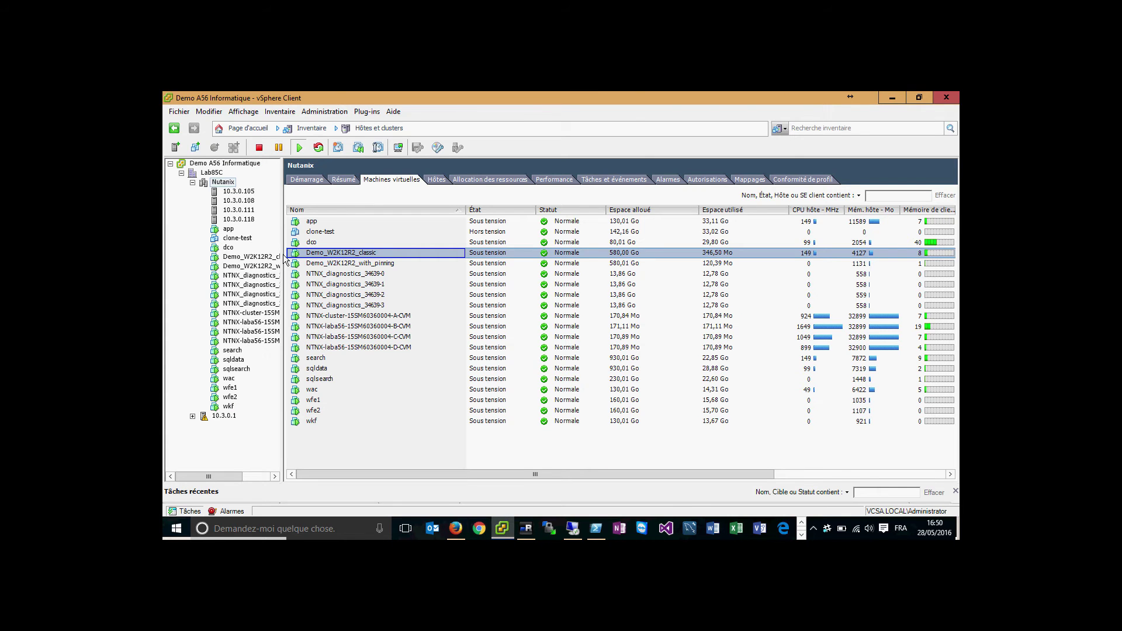
drag(281, 259, 330, 256)
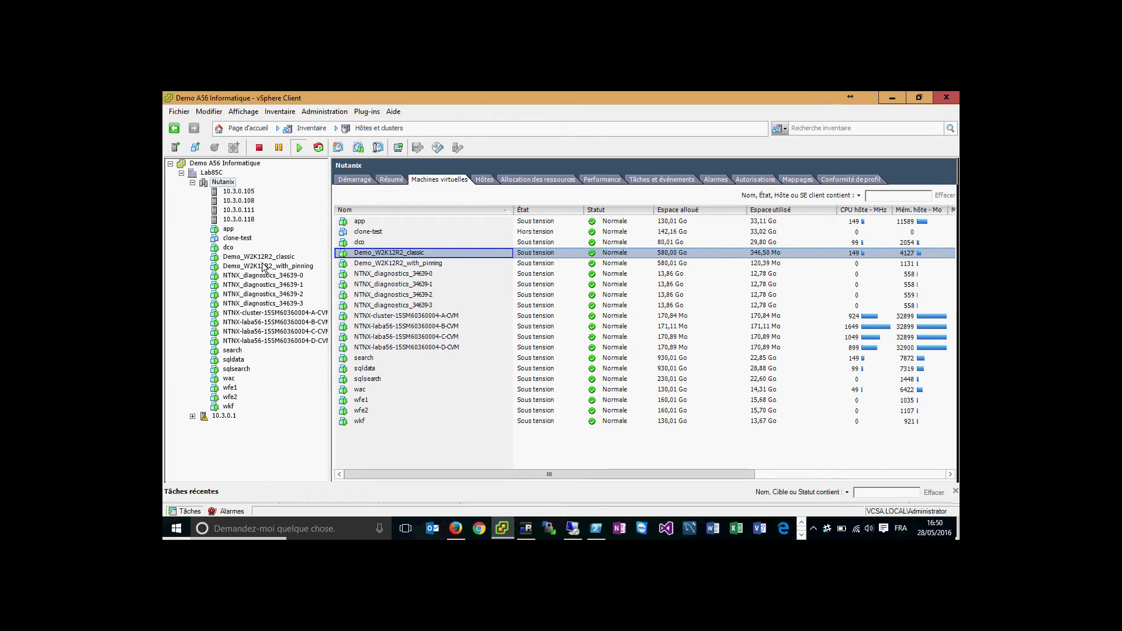
click(455, 528)
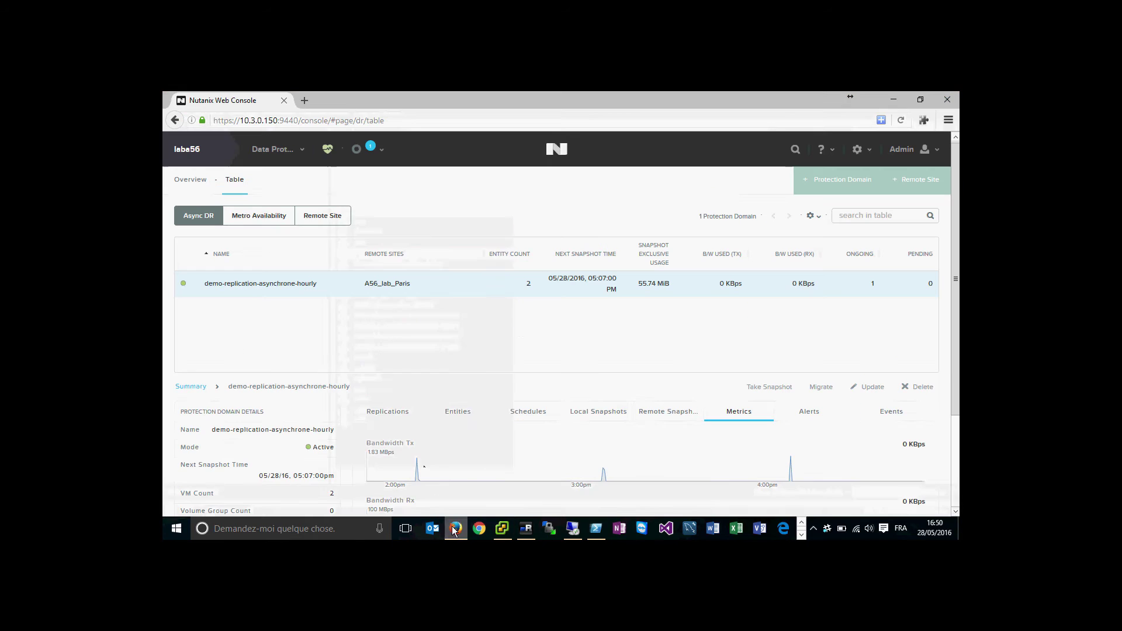
View all recent cluster tasks and expand the subtasks of the Deactivate Protection Domain task.
click(381, 150)
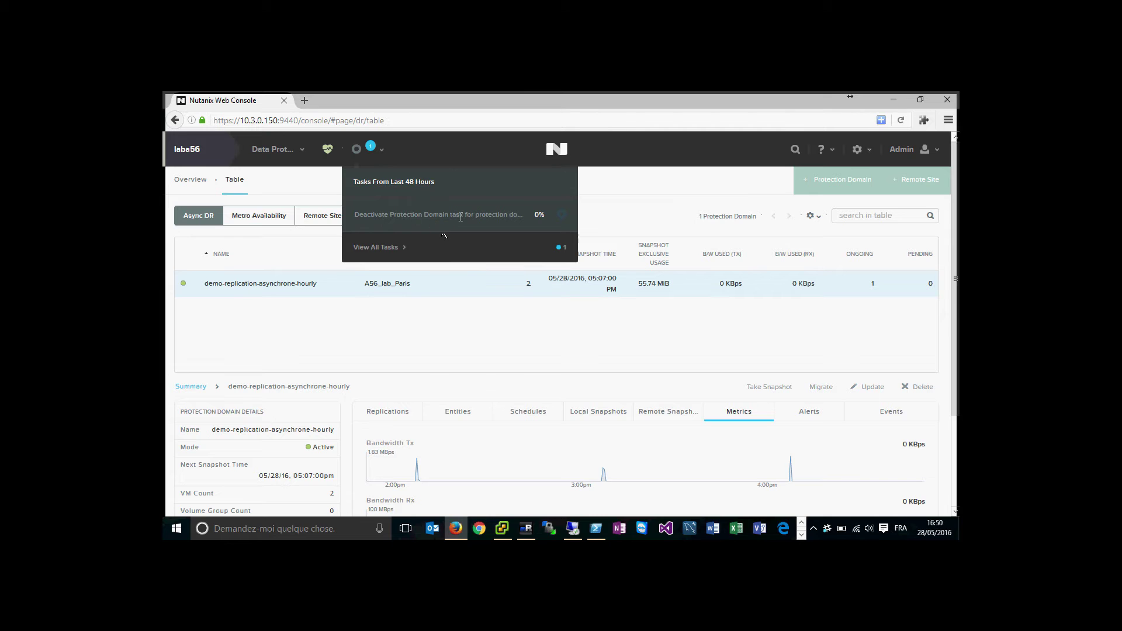
click(399, 246)
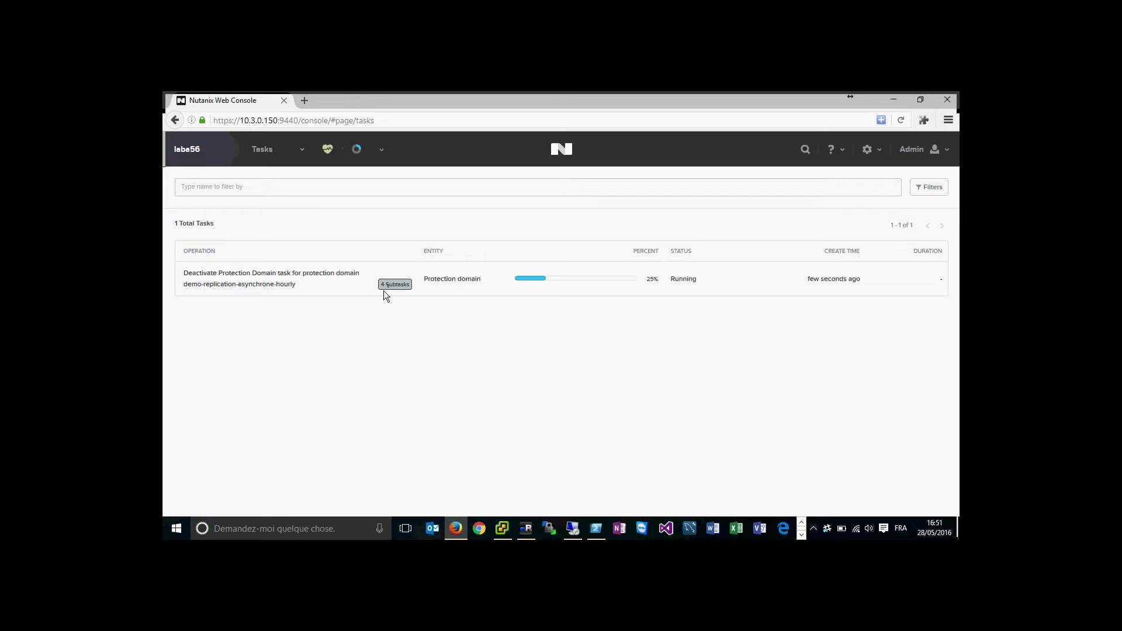
click(383, 290)
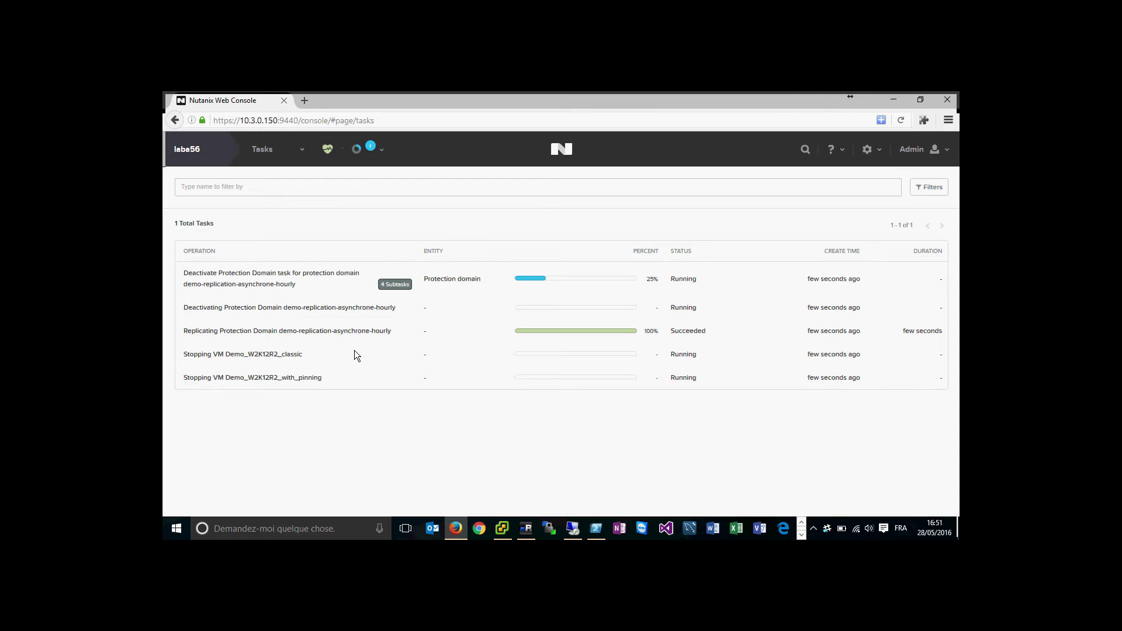
Follow the migration by checking the subtasks' progress in the Nutanix console against the virtual machine list in the vSphere Client.
mouse_move(501, 534)
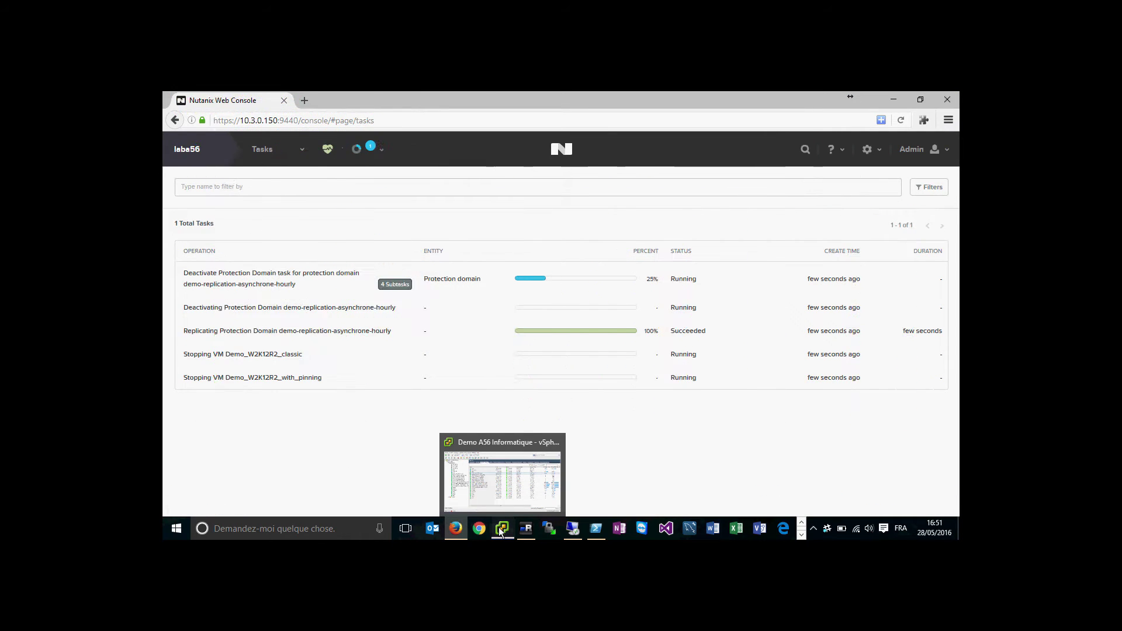
click(500, 529)
click(456, 528)
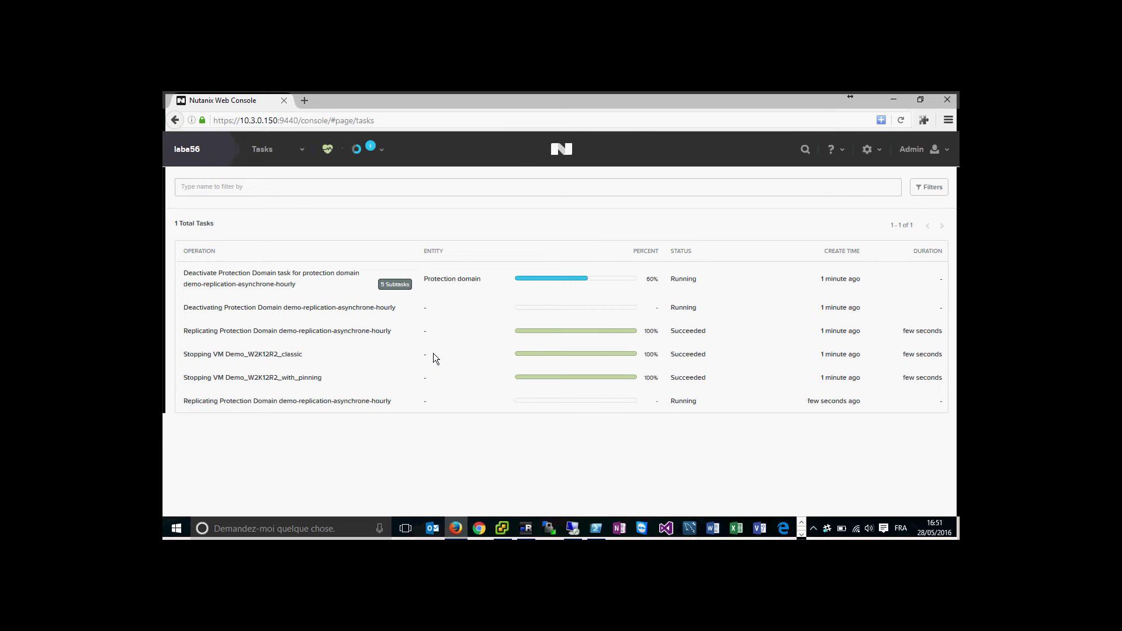
click(503, 528)
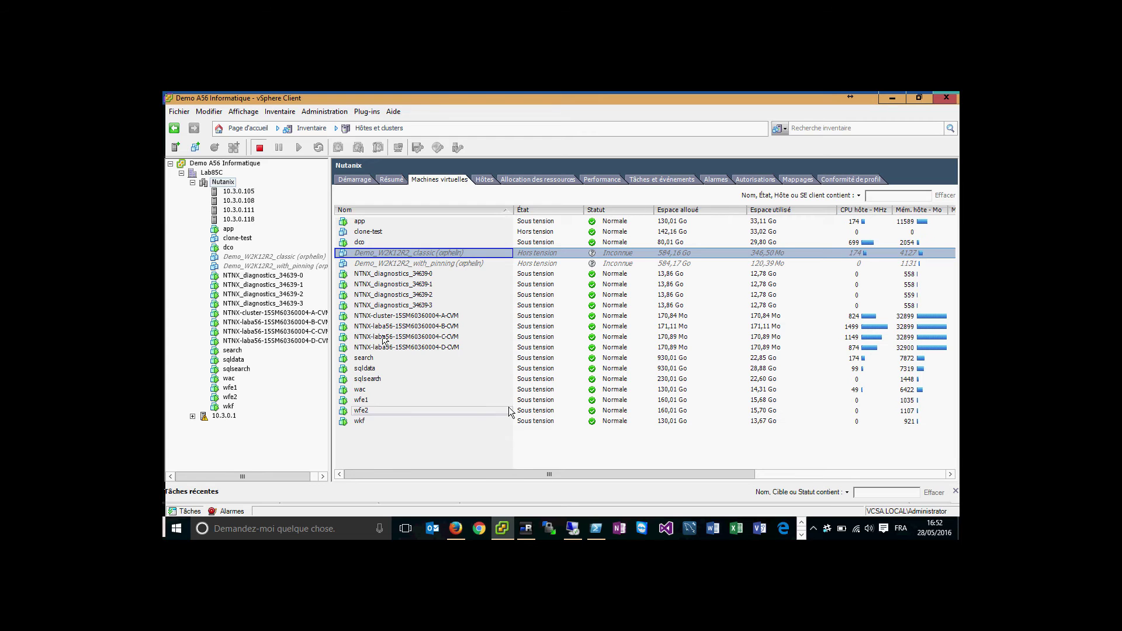
Inspect the NTNX-BIGTEC inventory in the remote vSphere Web Client, and return to the Nutanix task list to check the migration subtasks.
click(569, 533)
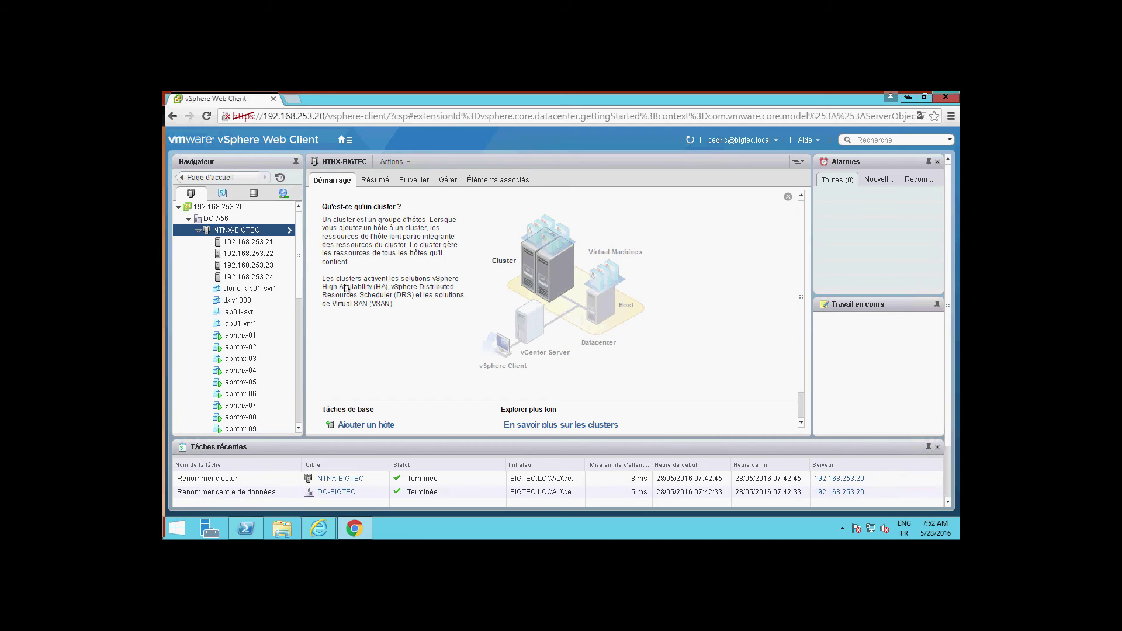
drag(299, 273, 295, 408)
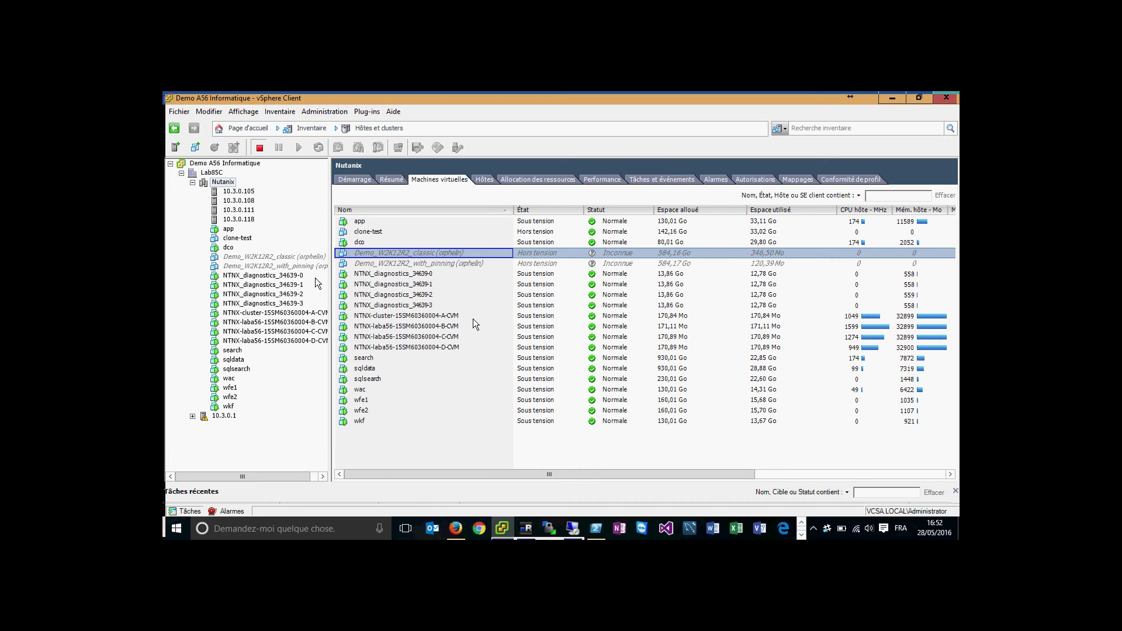
click(456, 528)
click(456, 528)
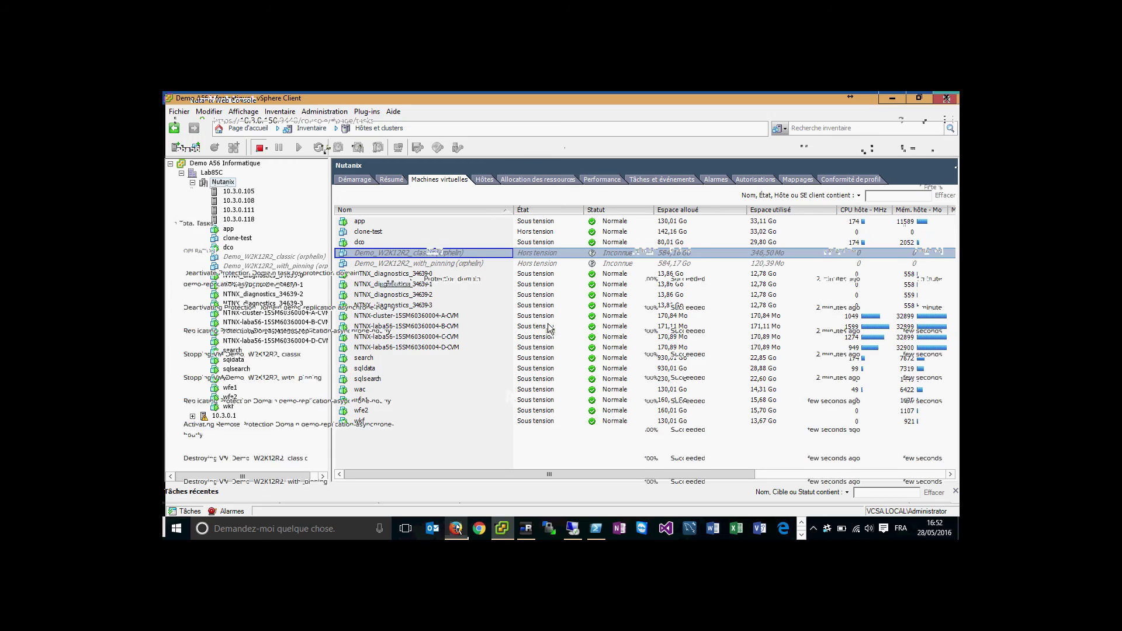
click(455, 528)
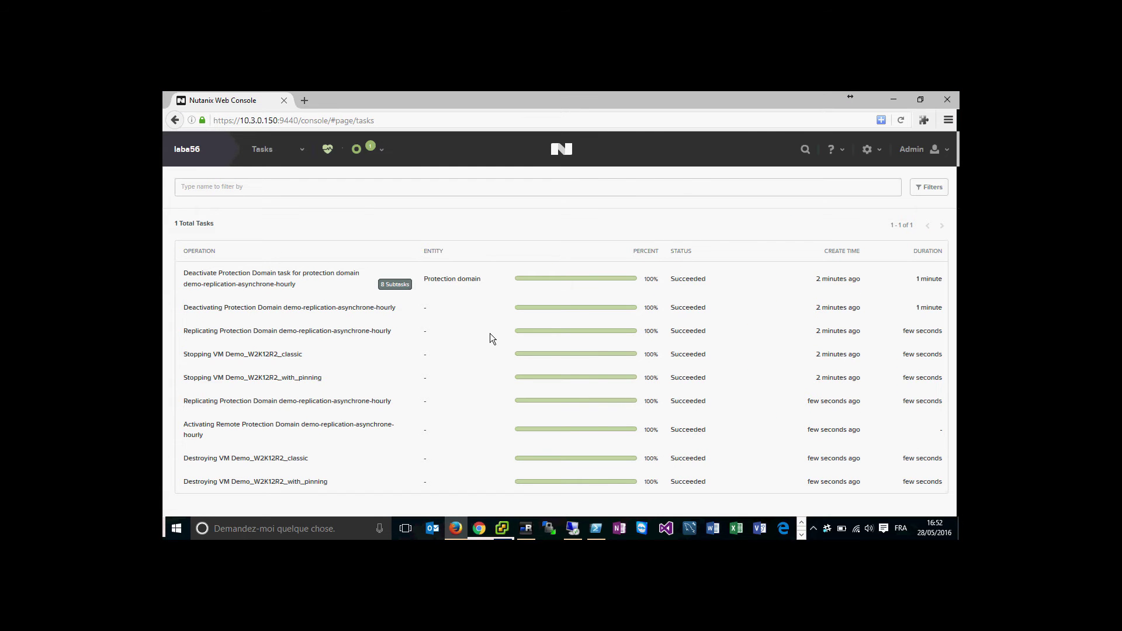
Switch to the remote vSphere Web Client and look through the NTNX-BIGTEC inventory for the migrated virtual machines.
click(571, 529)
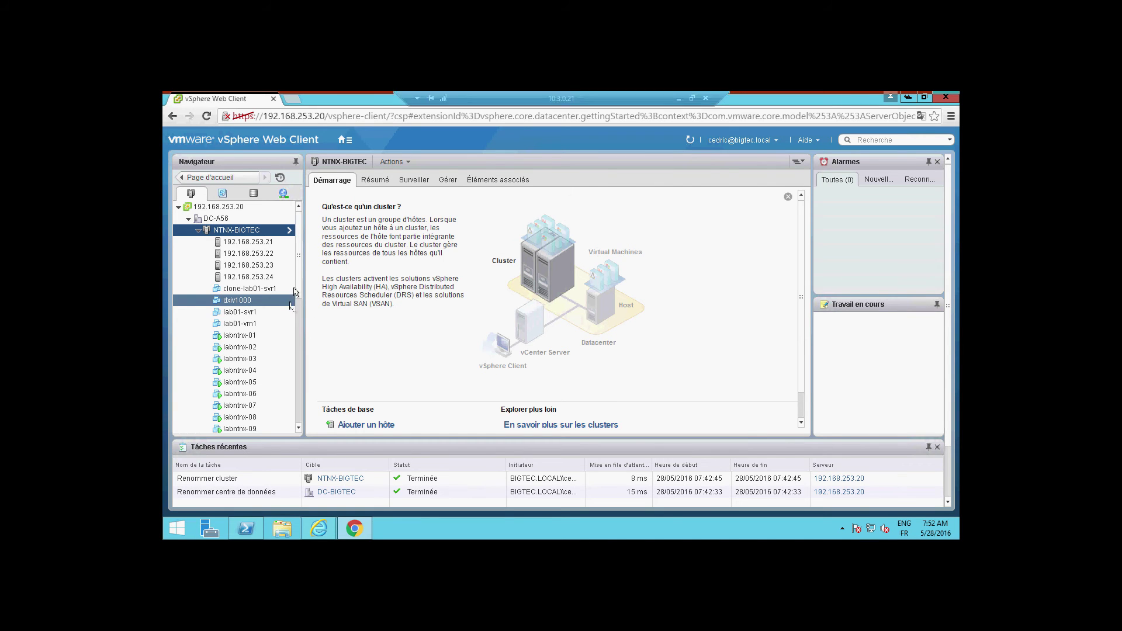
scroll(297, 350, down, 7)
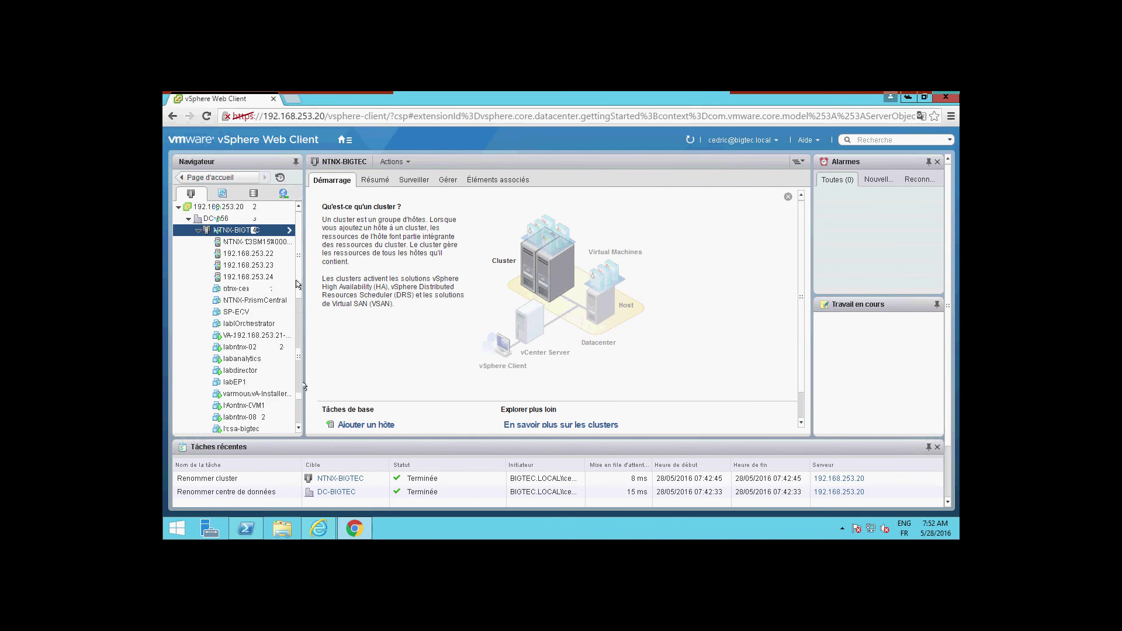
scroll(298, 397, down, 2)
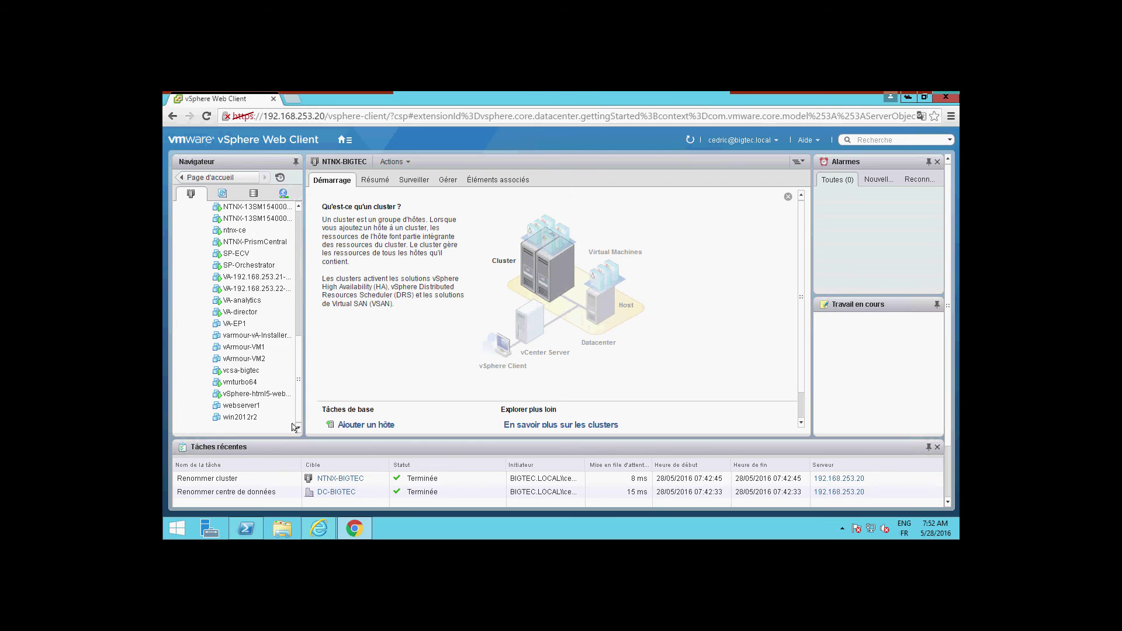
scroll(298, 404, up, 4)
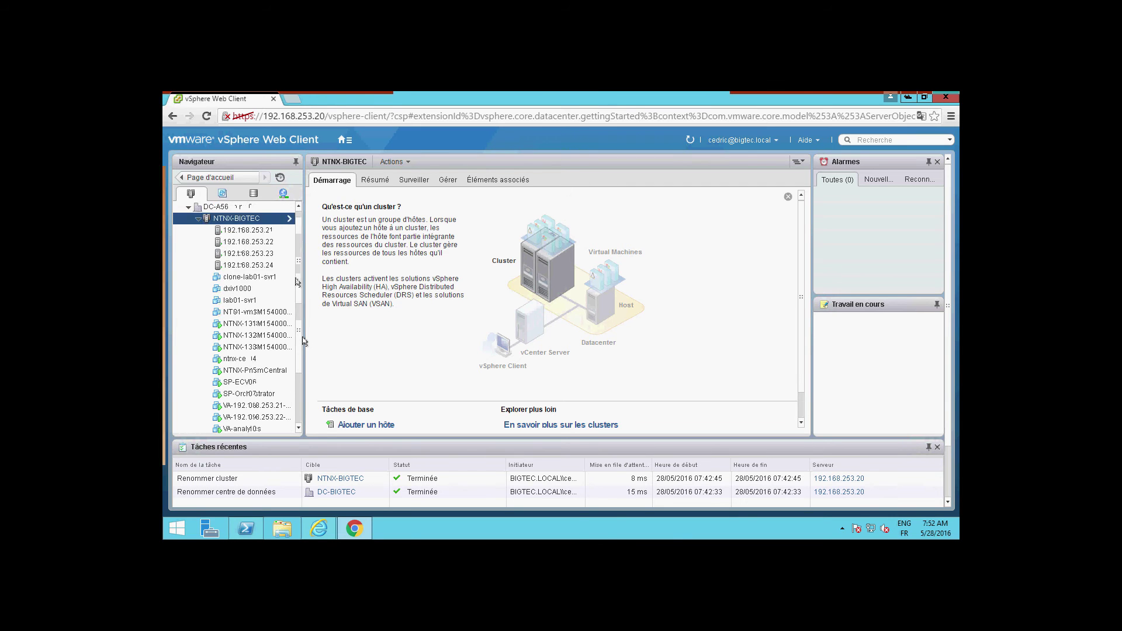
scroll(298, 274, up, 6)
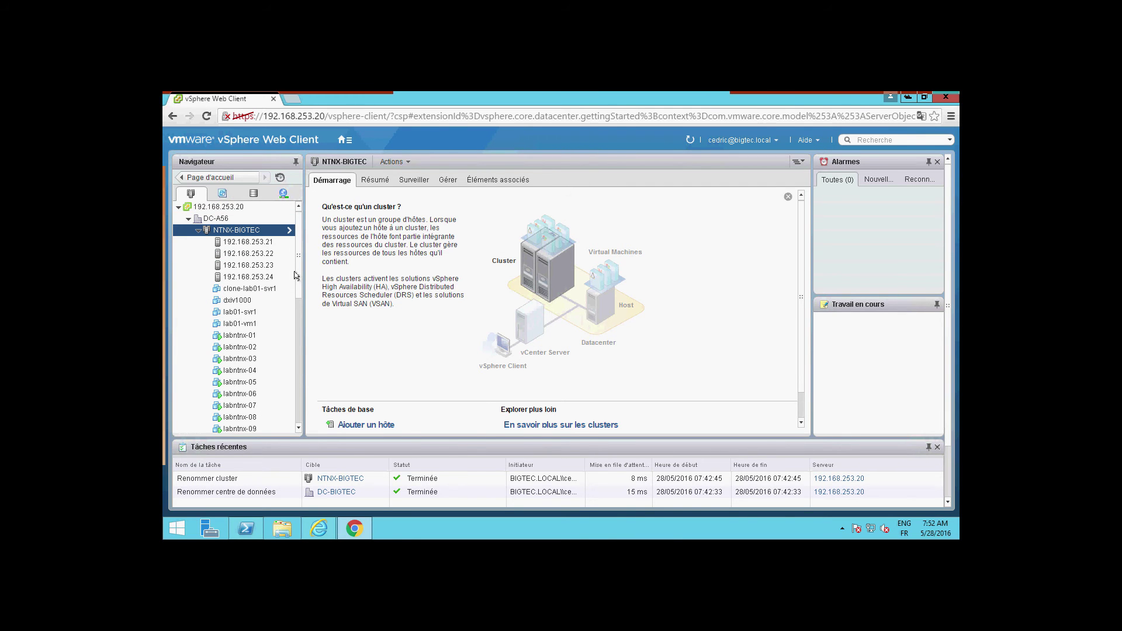
Reload the hosts and clusters inventory and select host 192.168.253.22 under NTNX-BIGTEC.
click(223, 193)
click(194, 193)
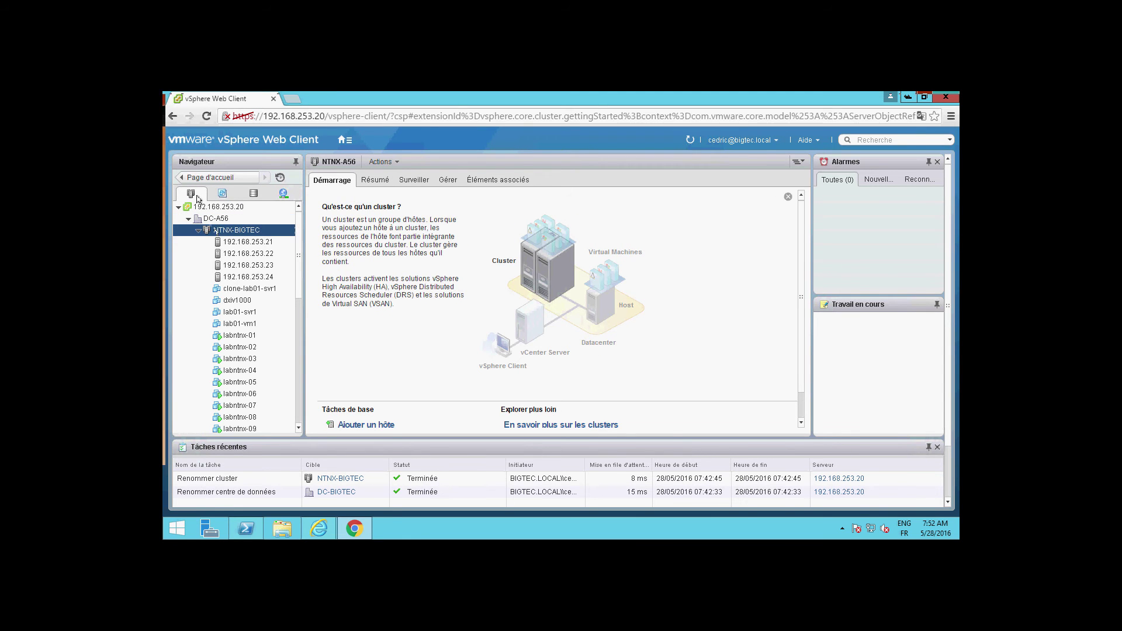
right_click(215, 230)
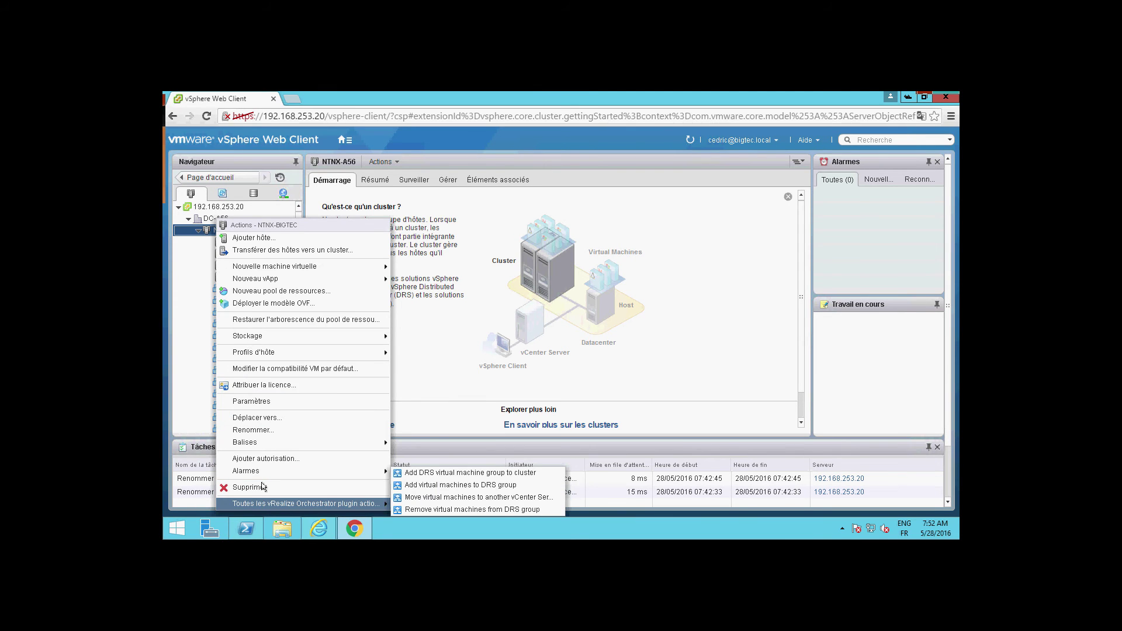
click(188, 255)
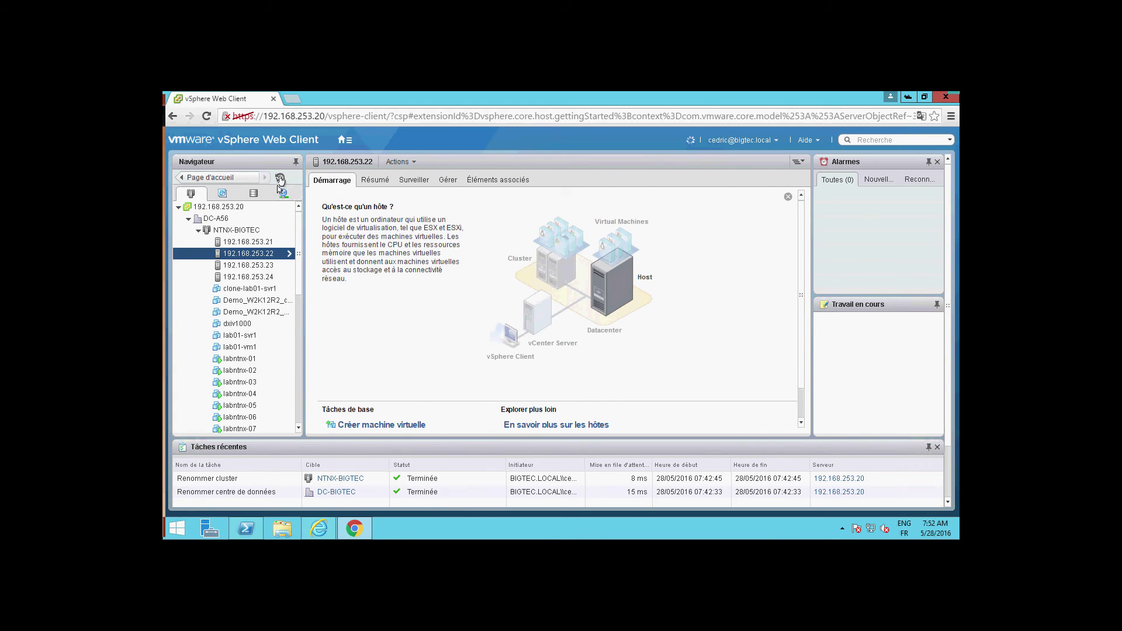
Open the summary of host 192.168.253.22 from the recent objects and widen the inventory tree to read the VM names in full.
click(280, 178)
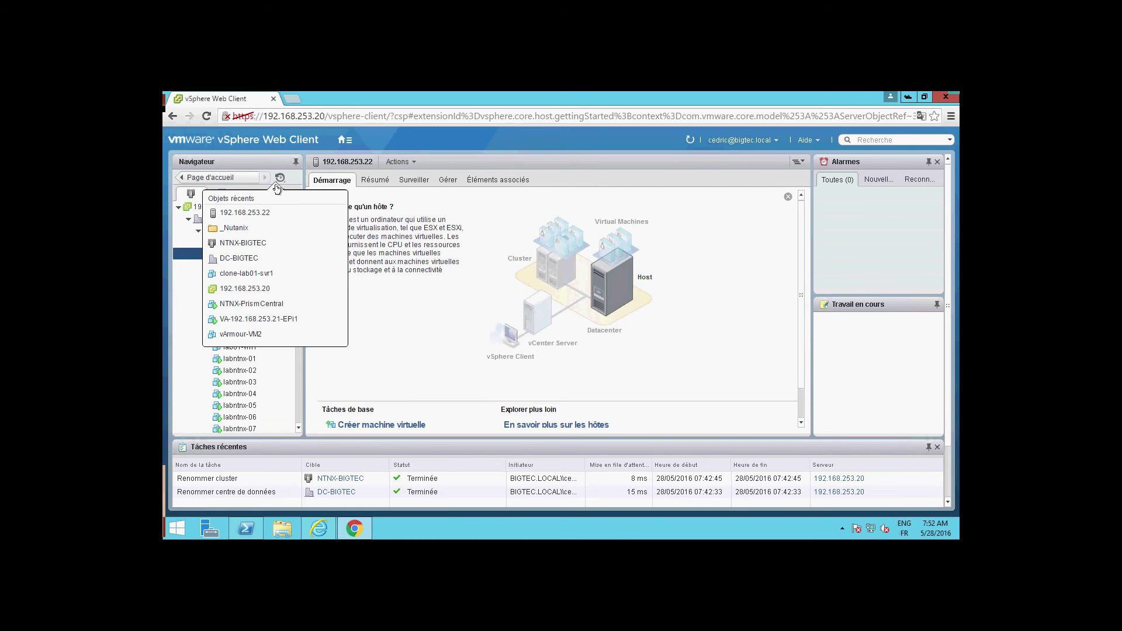
click(263, 212)
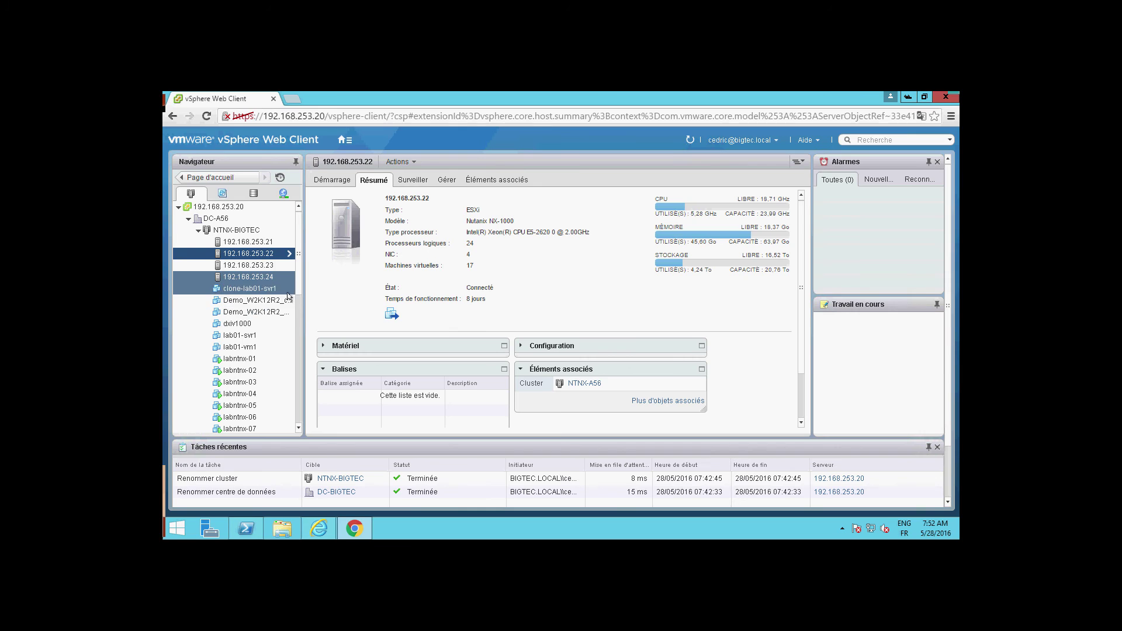
drag(297, 296, 390, 299)
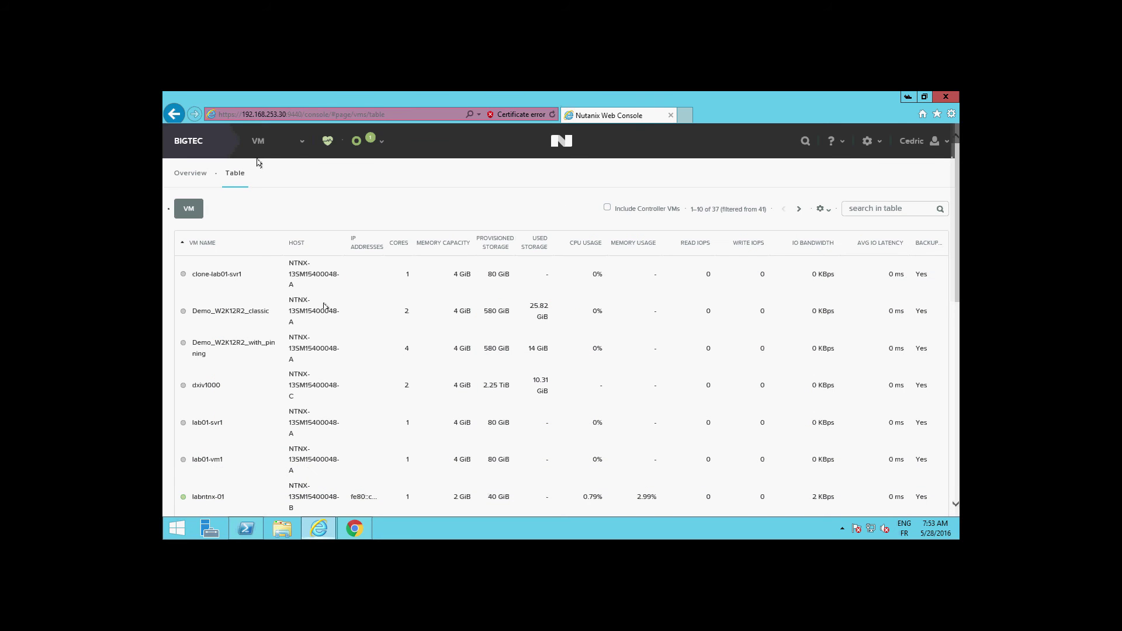
In the BIGTEC Nutanix console, open the Data Protection table and select the demo-replication-asynchrone-hourly protection domain.
click(255, 142)
click(255, 244)
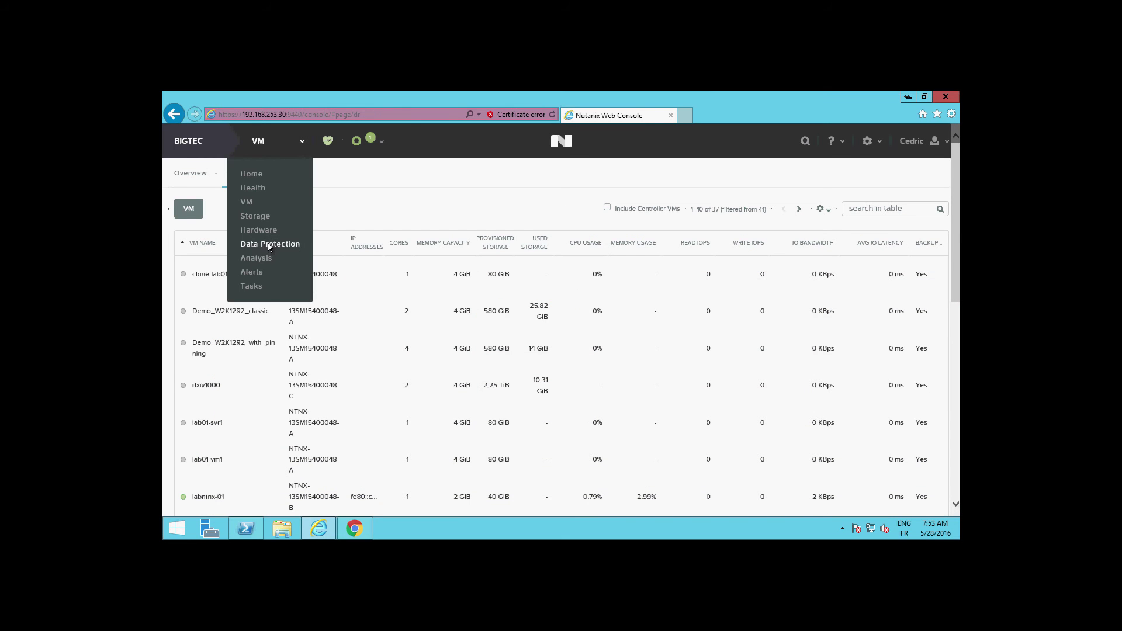
click(269, 245)
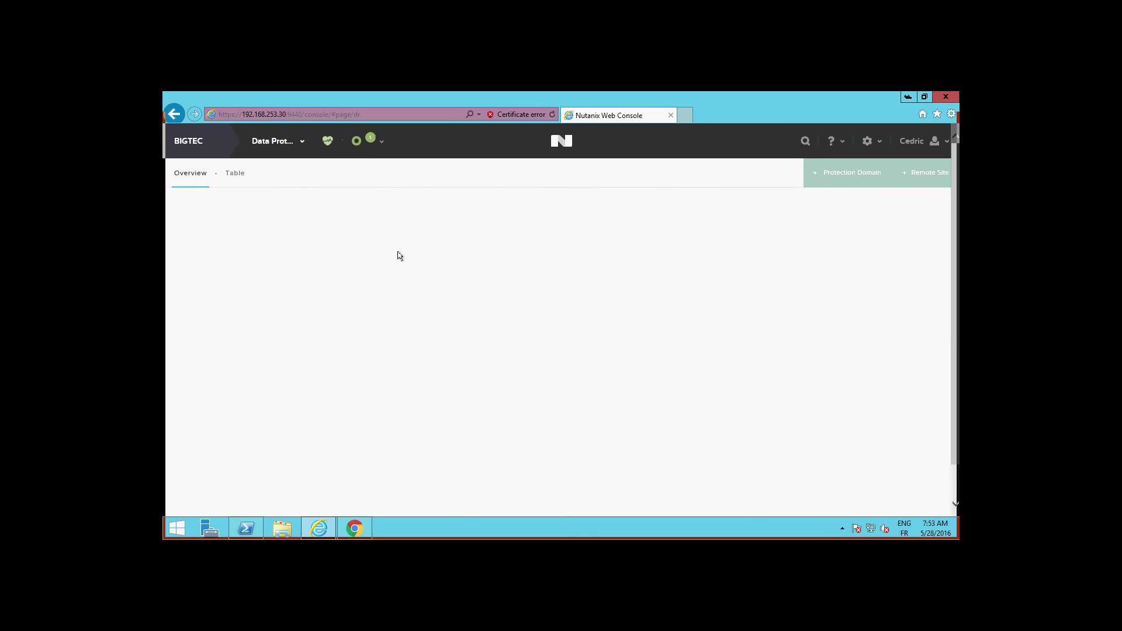
click(236, 177)
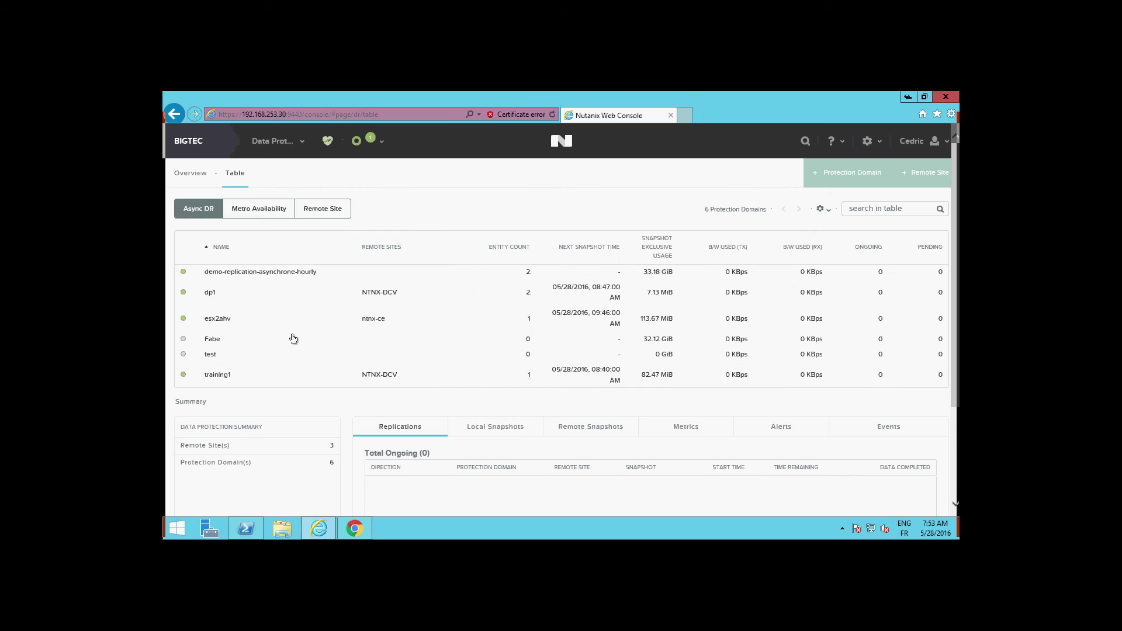
click(280, 273)
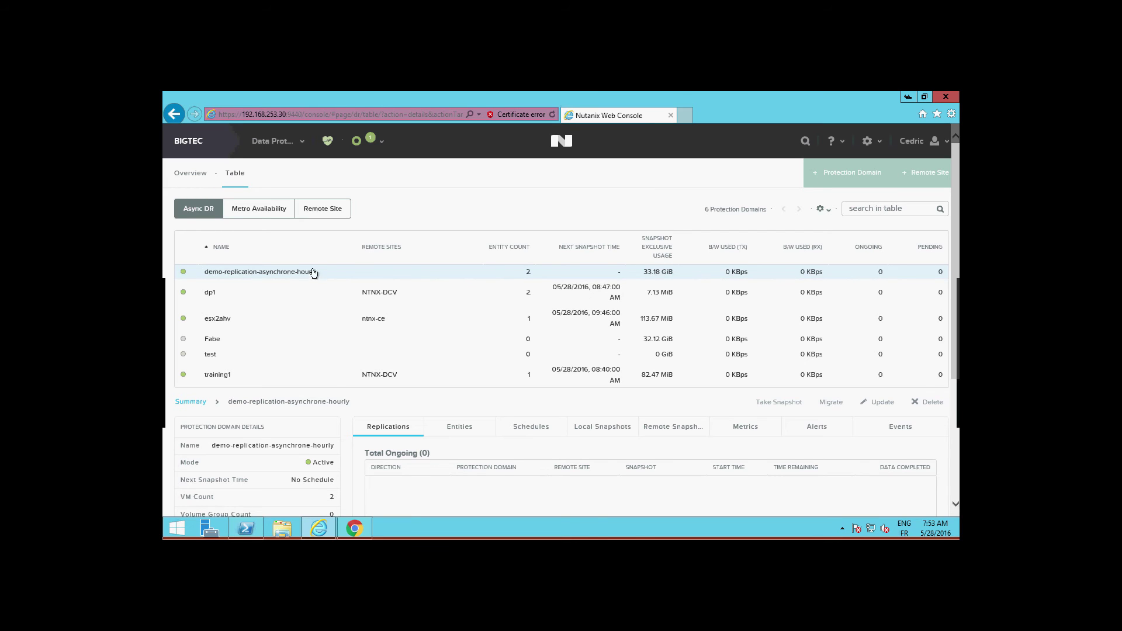
Try to migrate the demo-replication-asynchrone-hourly protection domain to the A56_lab_NeoCenterOuest site.
click(832, 403)
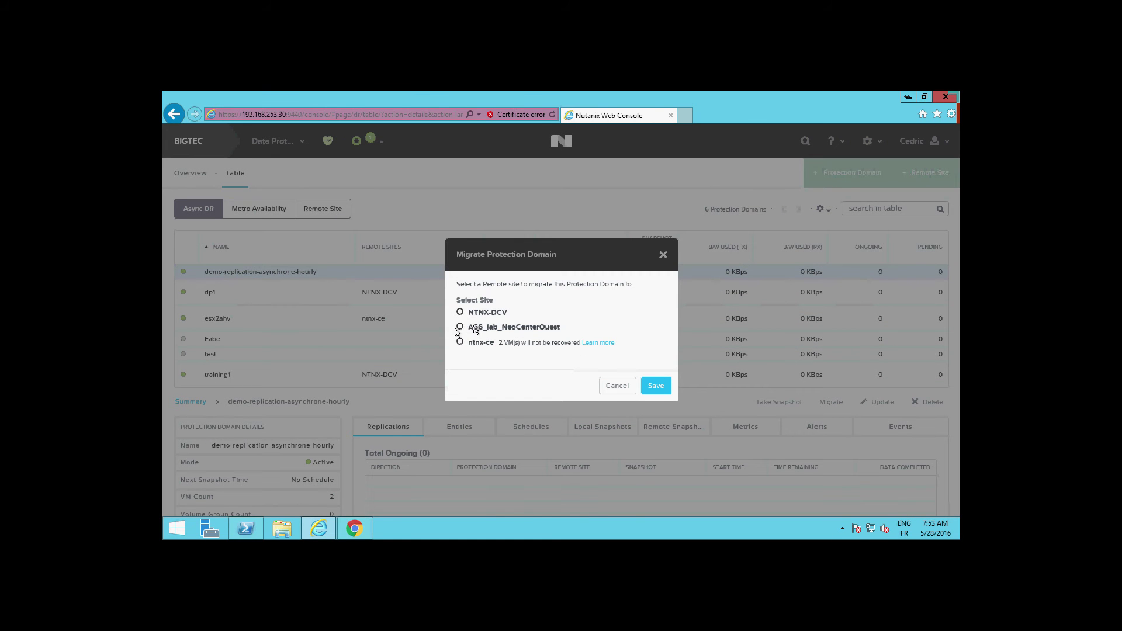
click(459, 327)
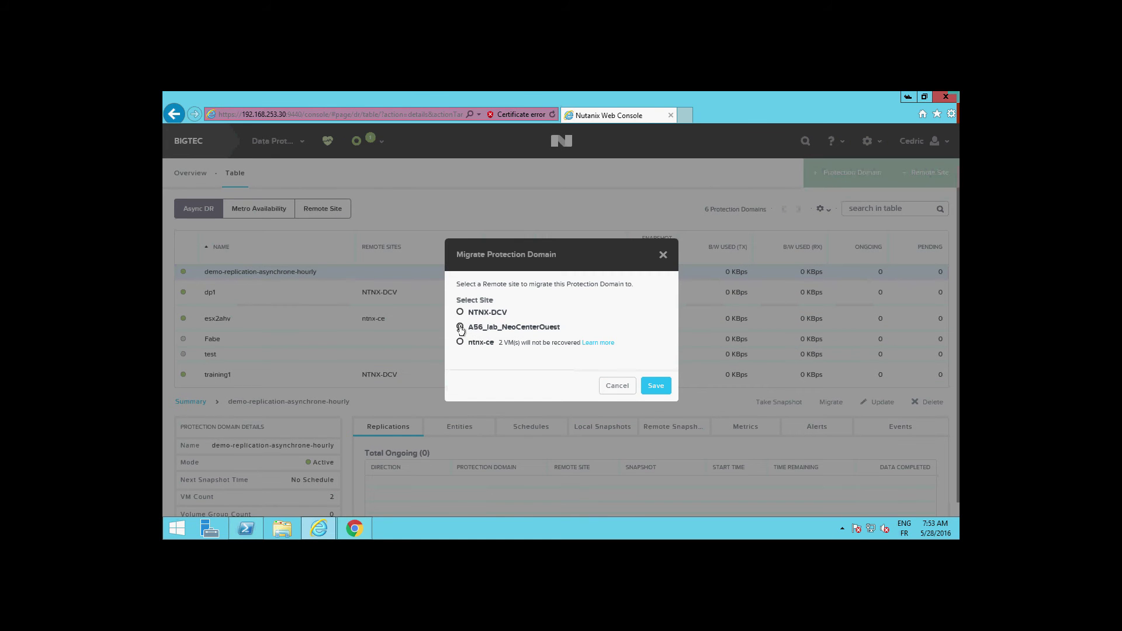
click(662, 390)
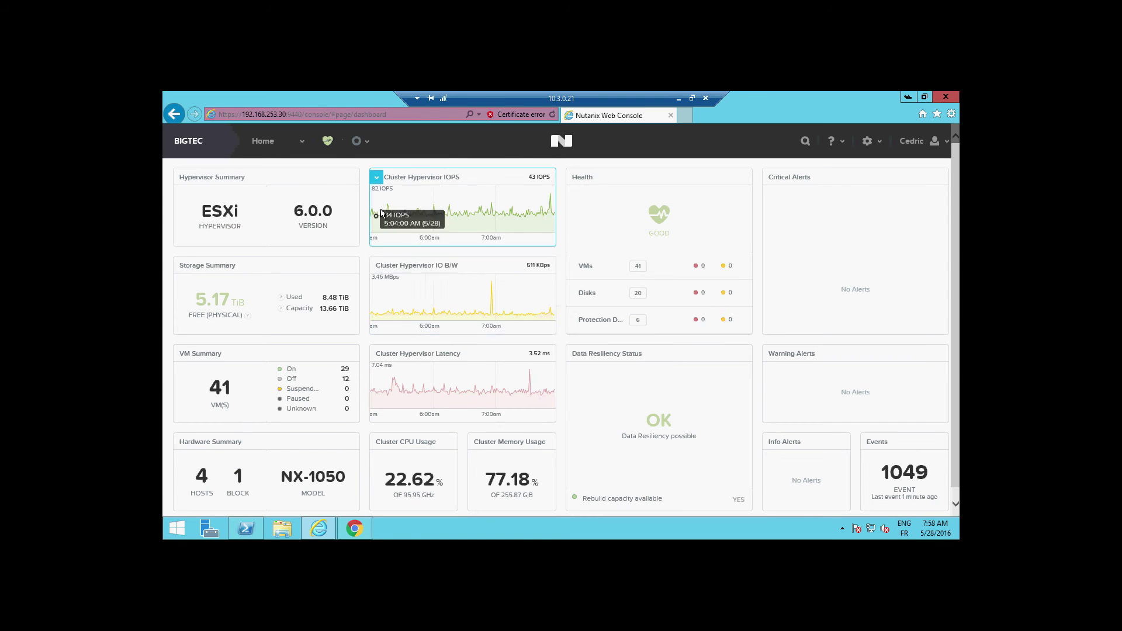
Reopen the Data Protection table and migrate the demo-replication-asynchrone-hourly protection domain to the A56_lab_NeoCenterOuest site.
click(273, 147)
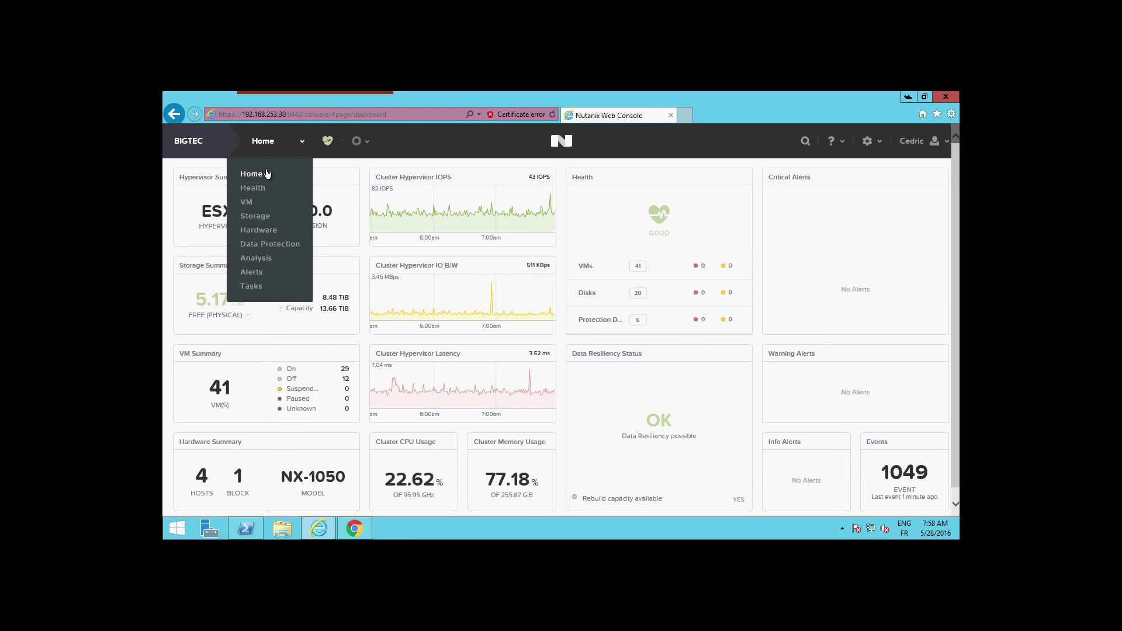
click(268, 245)
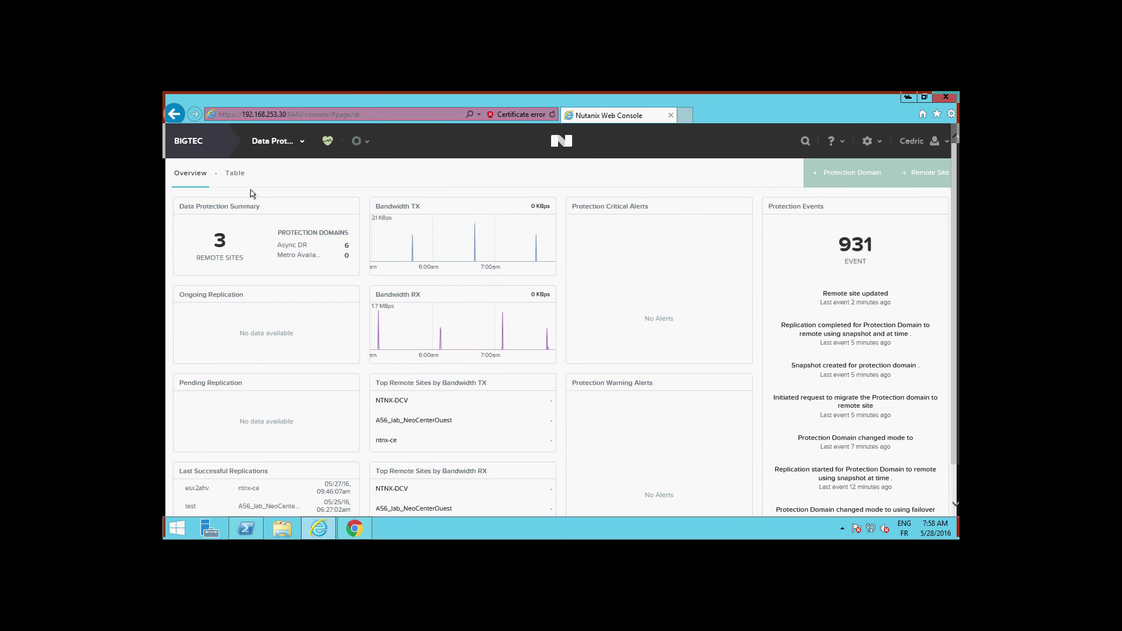
click(235, 174)
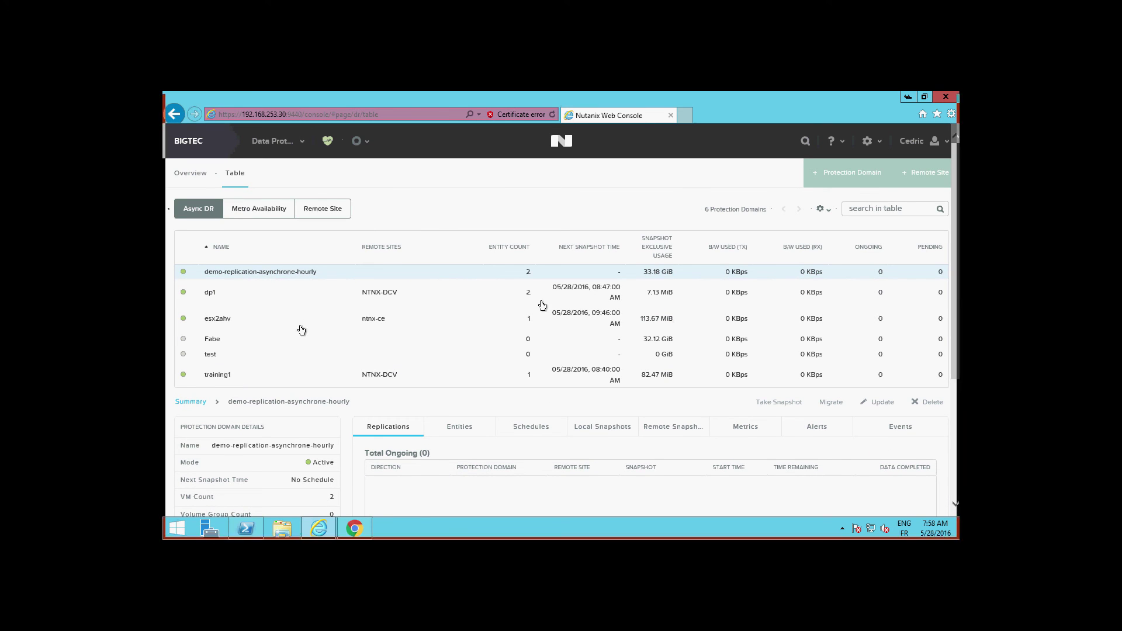
click(824, 404)
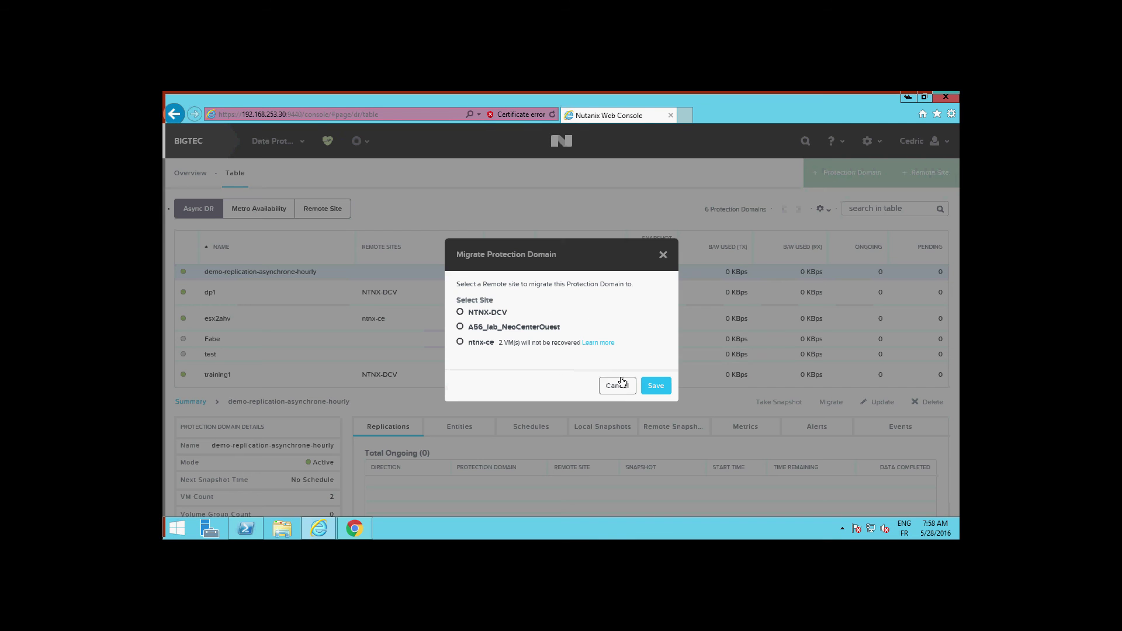
click(460, 327)
click(656, 386)
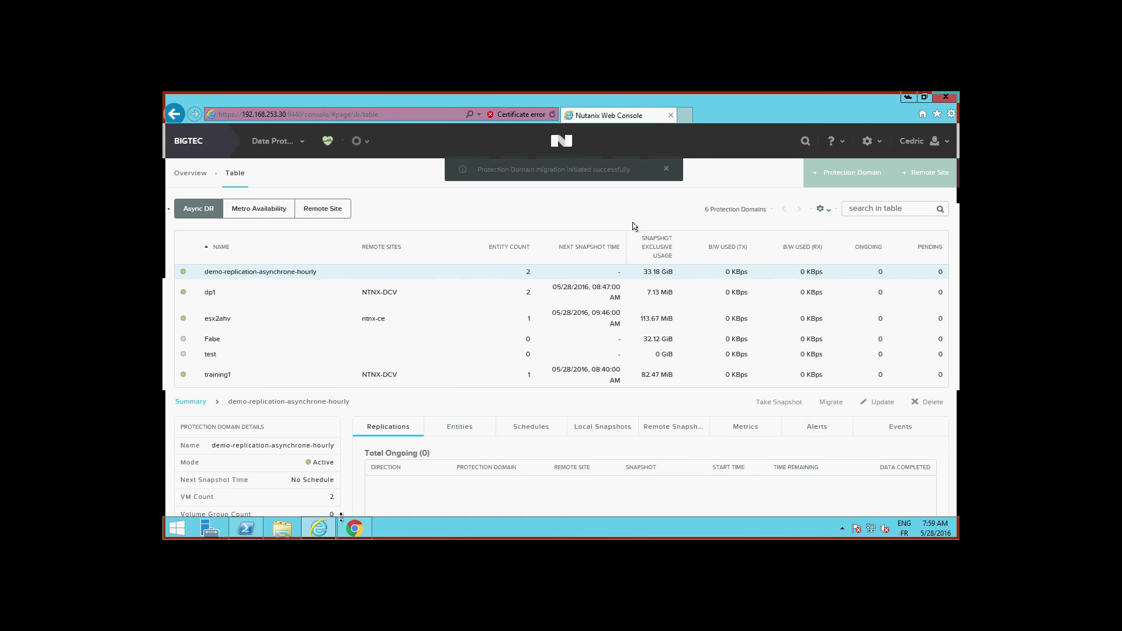
View all recent tasks of the BIGTEC cluster and expand the subtasks of the running Deactivate Protection Domain task.
mouse_move(354, 528)
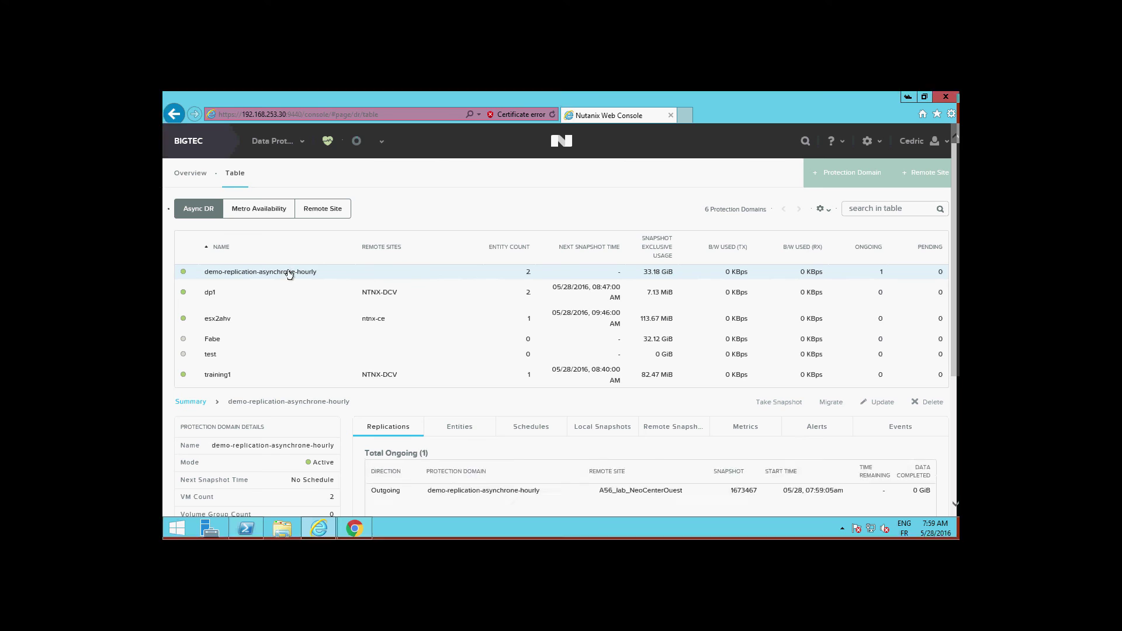
click(377, 144)
click(406, 242)
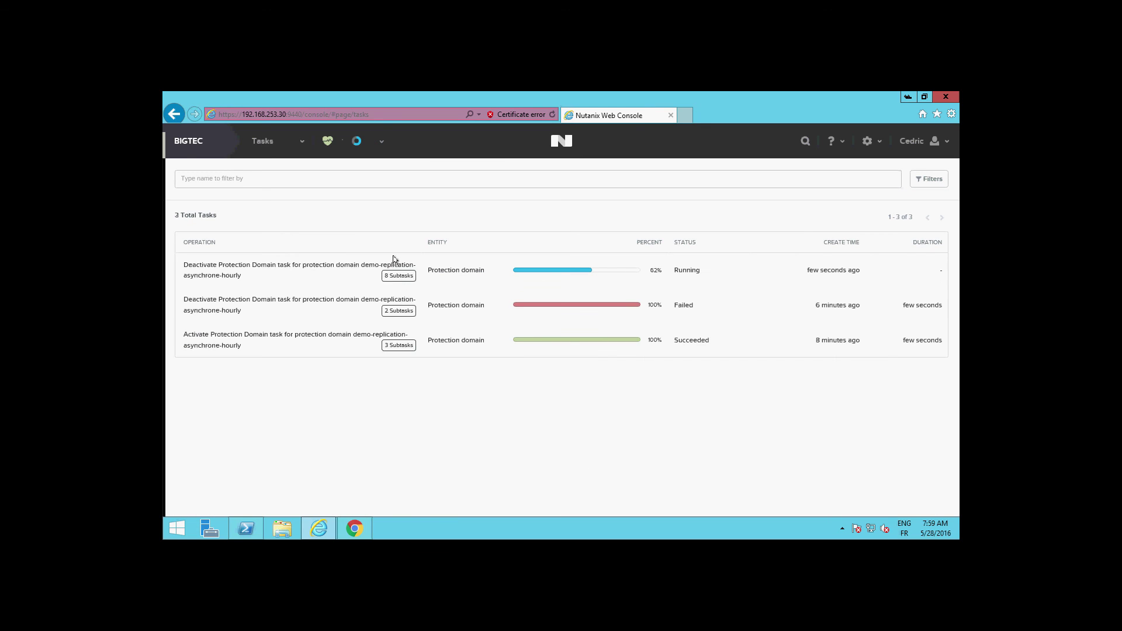
click(401, 279)
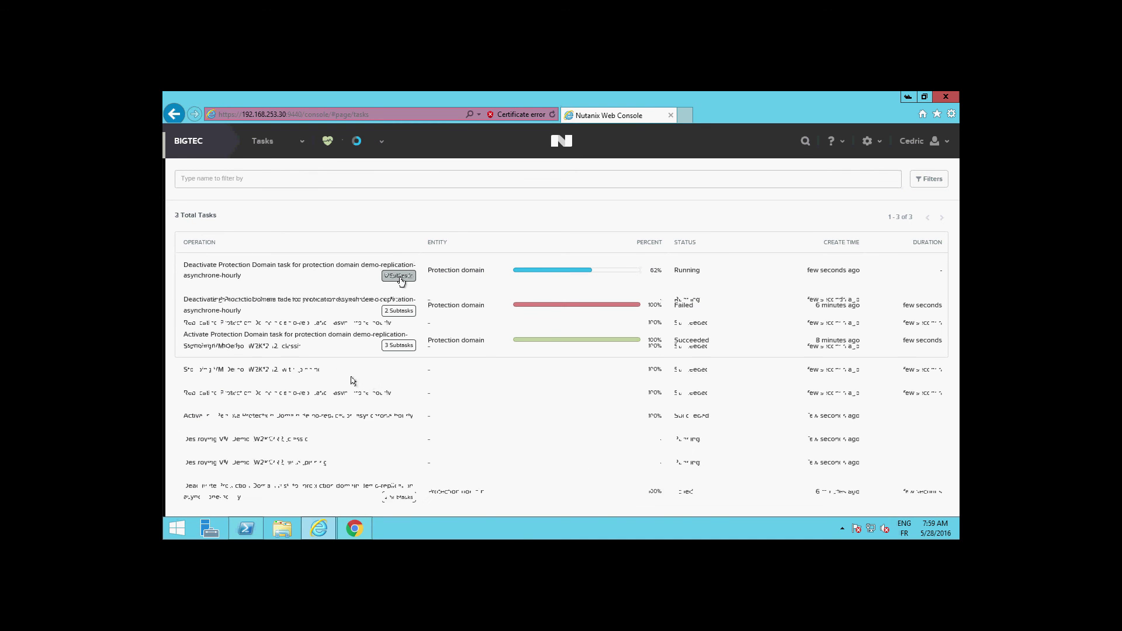
Check the migration subtasks' progress against the remote vSphere Web Client and refresh its hosts and clusters inventory.
click(353, 531)
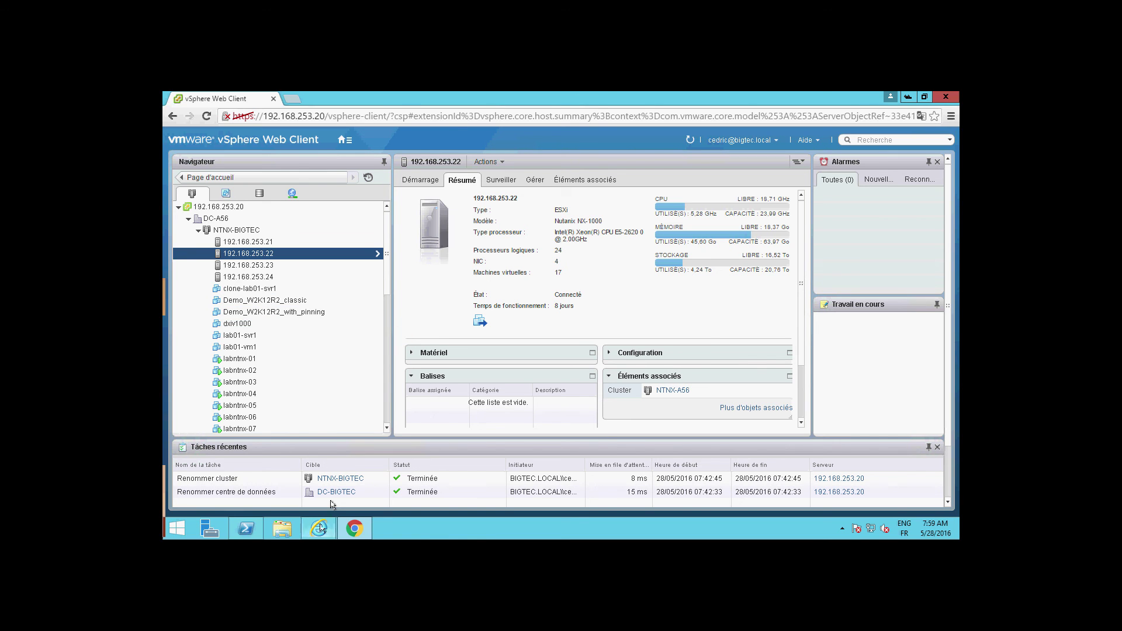
click(319, 529)
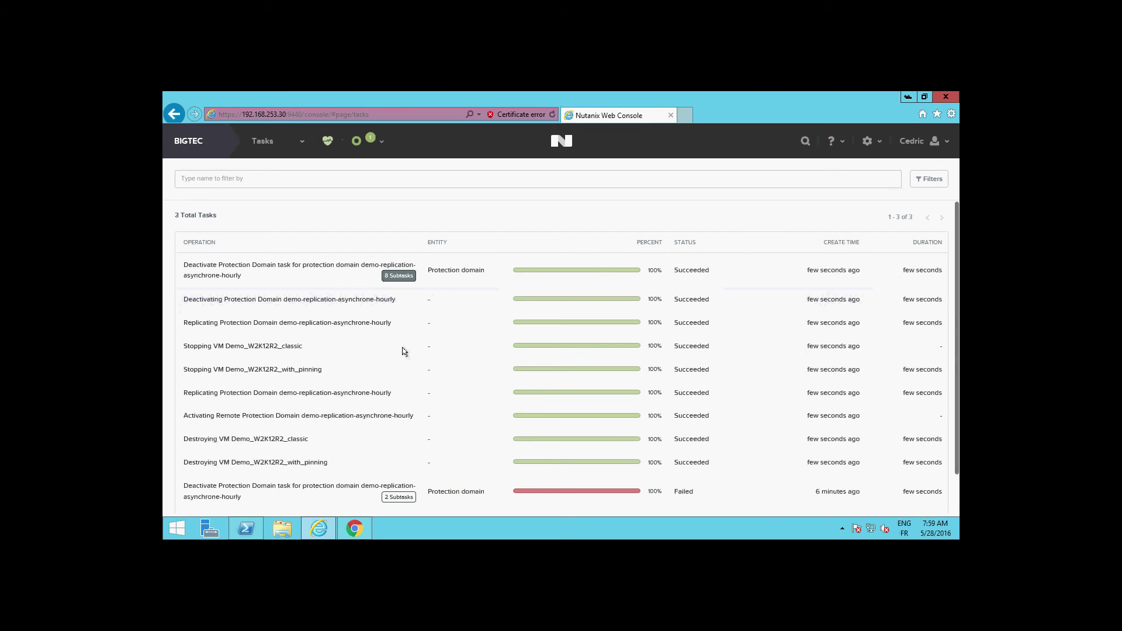
click(354, 529)
click(226, 194)
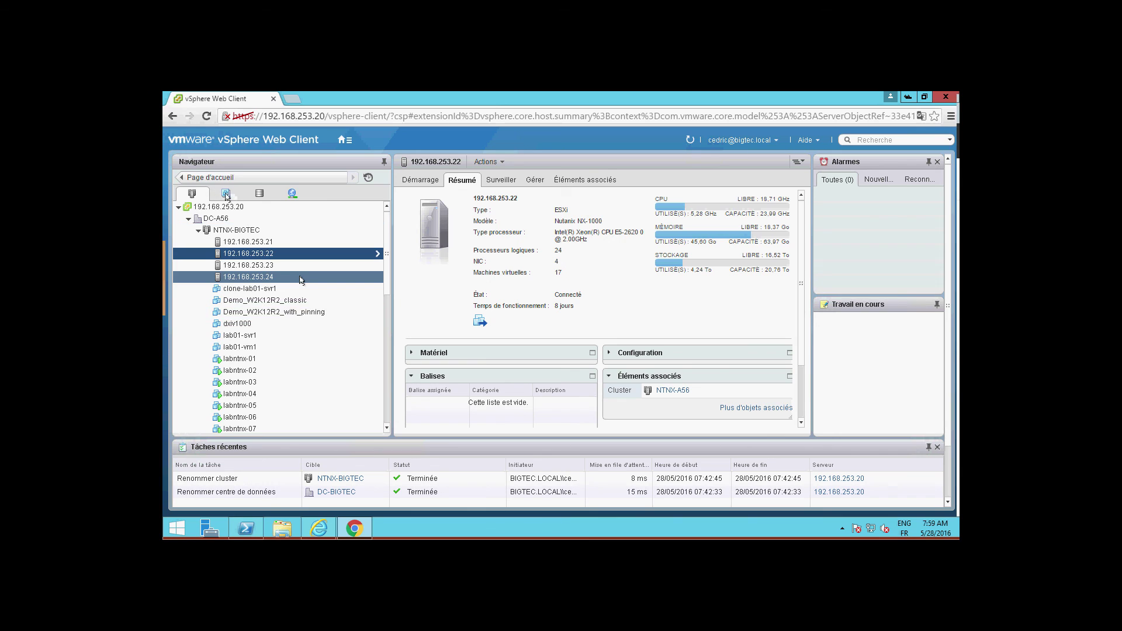
click(192, 194)
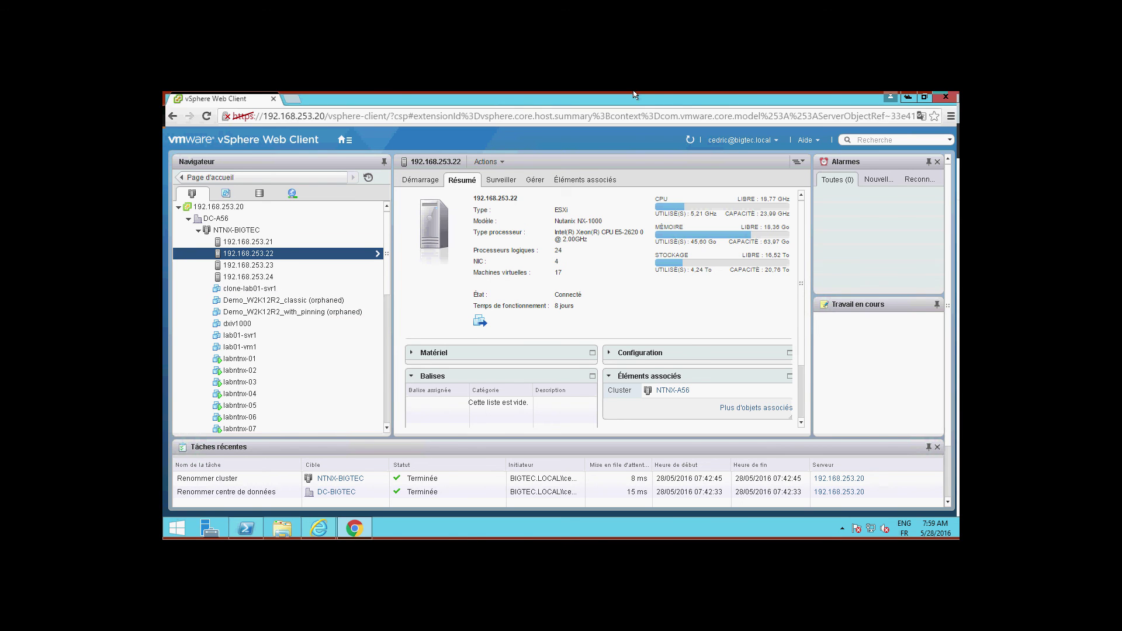
Leave the remote session and check the migration in the laba56 console's recent tasks and the vSphere Client's virtual machine list.
click(678, 104)
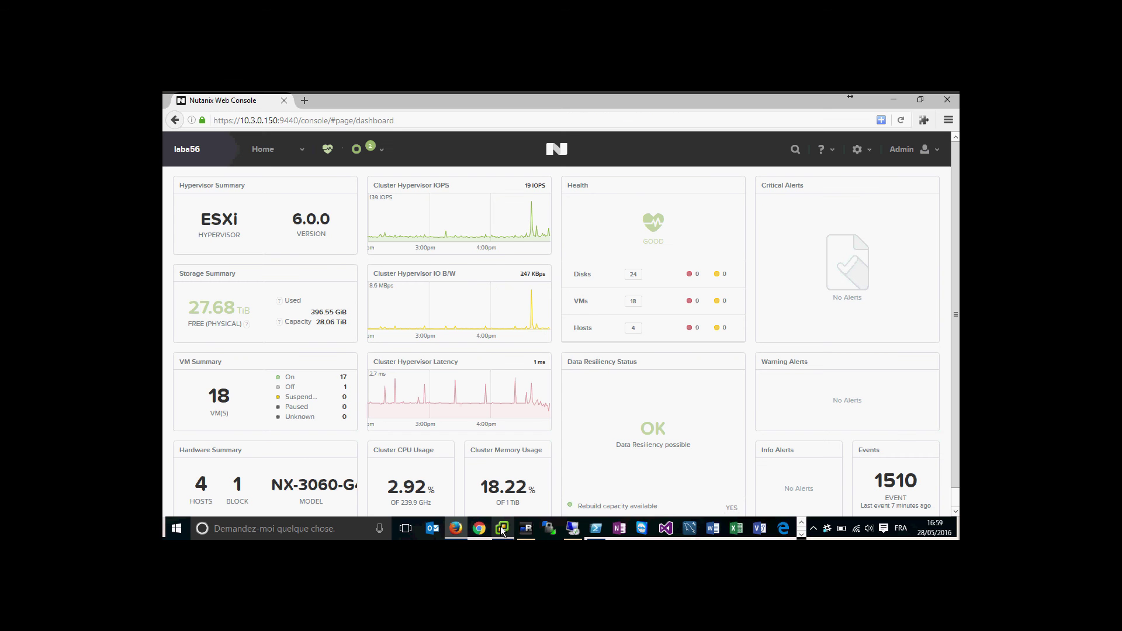
mouse_move(501, 530)
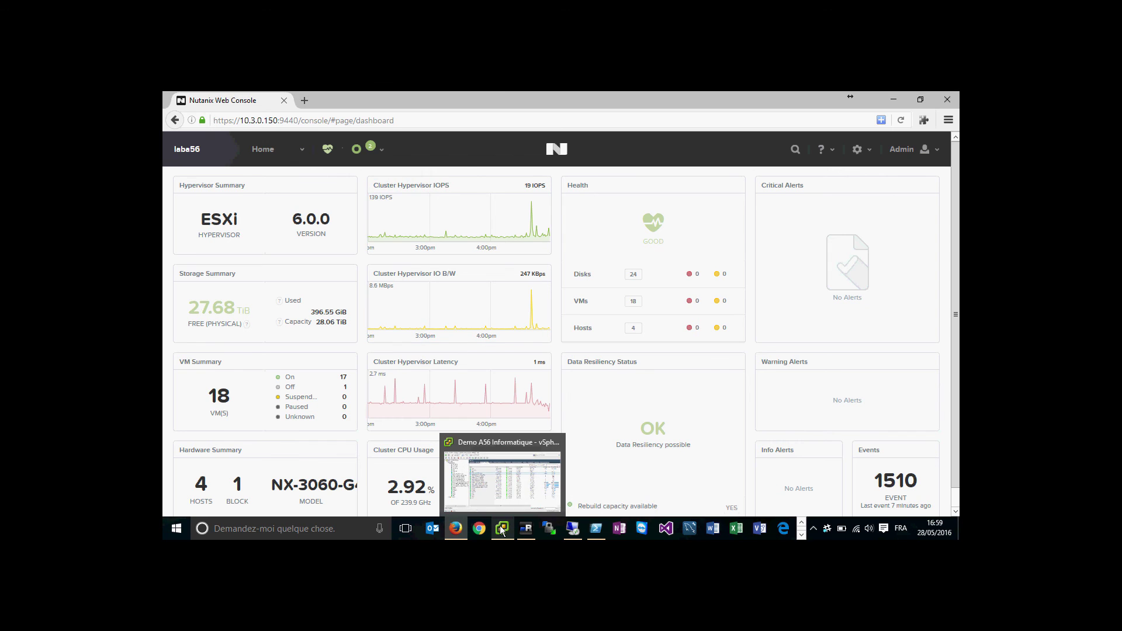
click(381, 151)
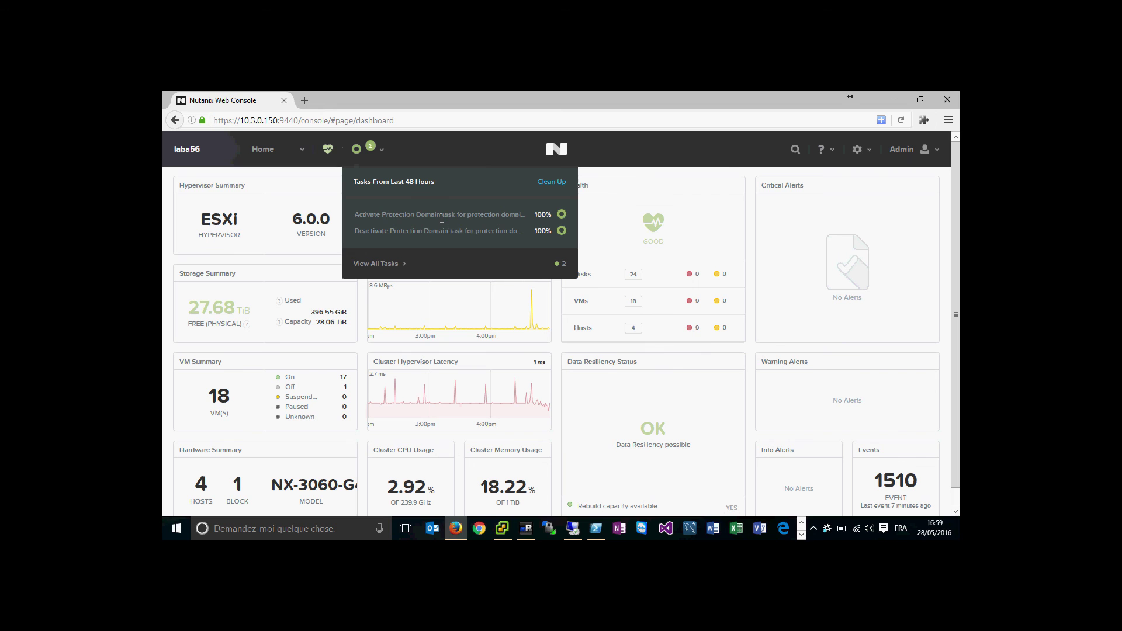
click(506, 533)
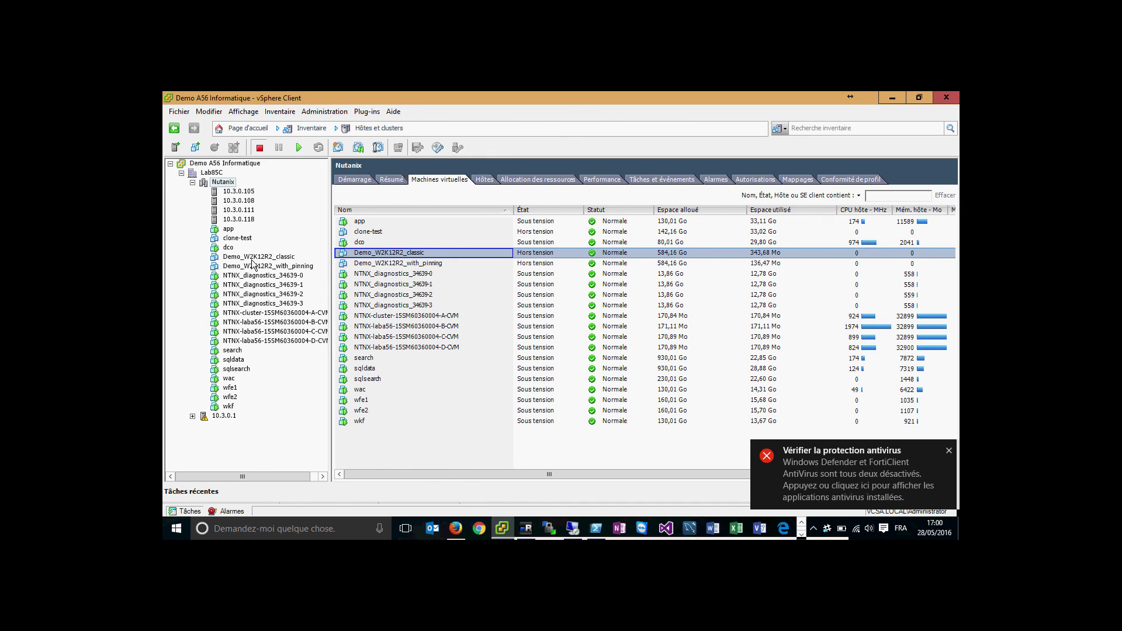
click(814, 496)
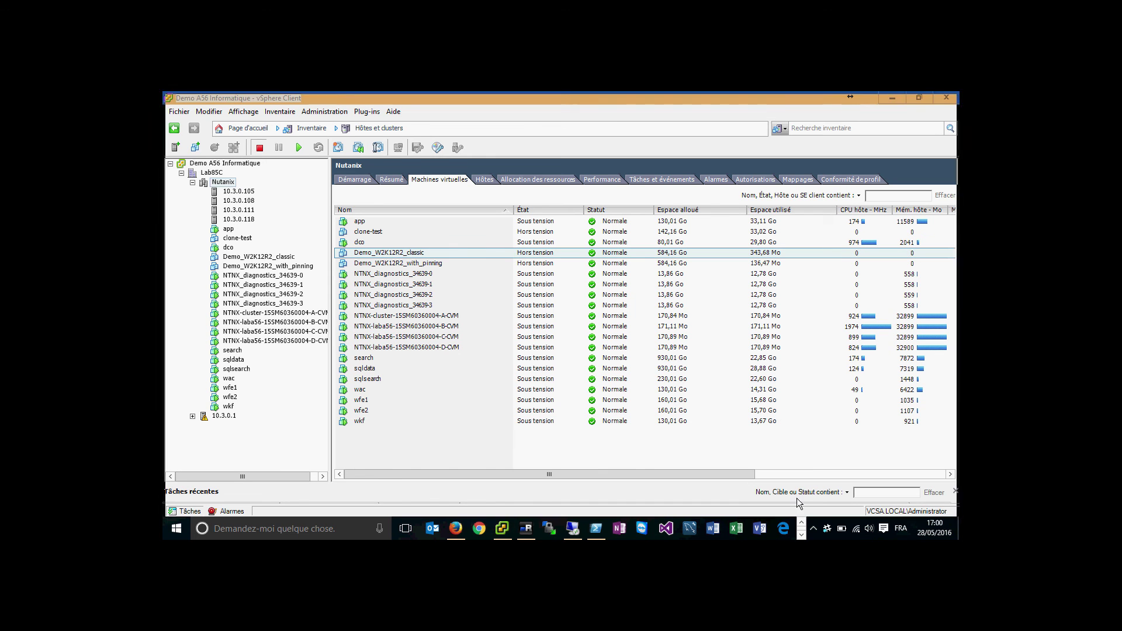